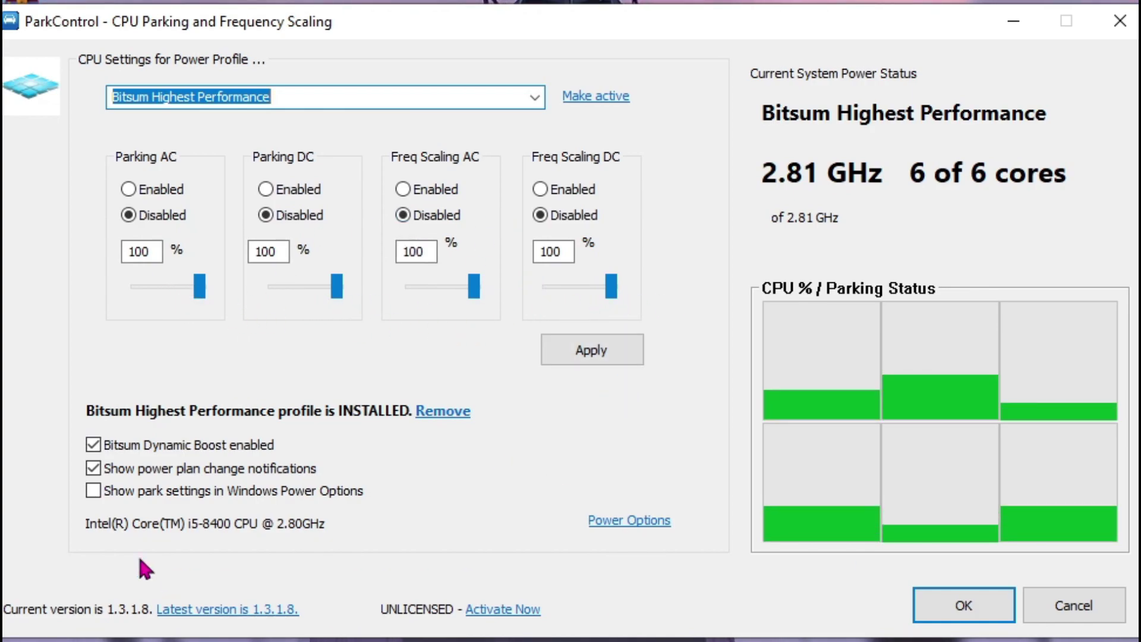
# Accept the CPU parking and frequency scaling settings for the Bitsum Highest Performance profile and close the dialog.
pyautogui.moveTo(93, 453)
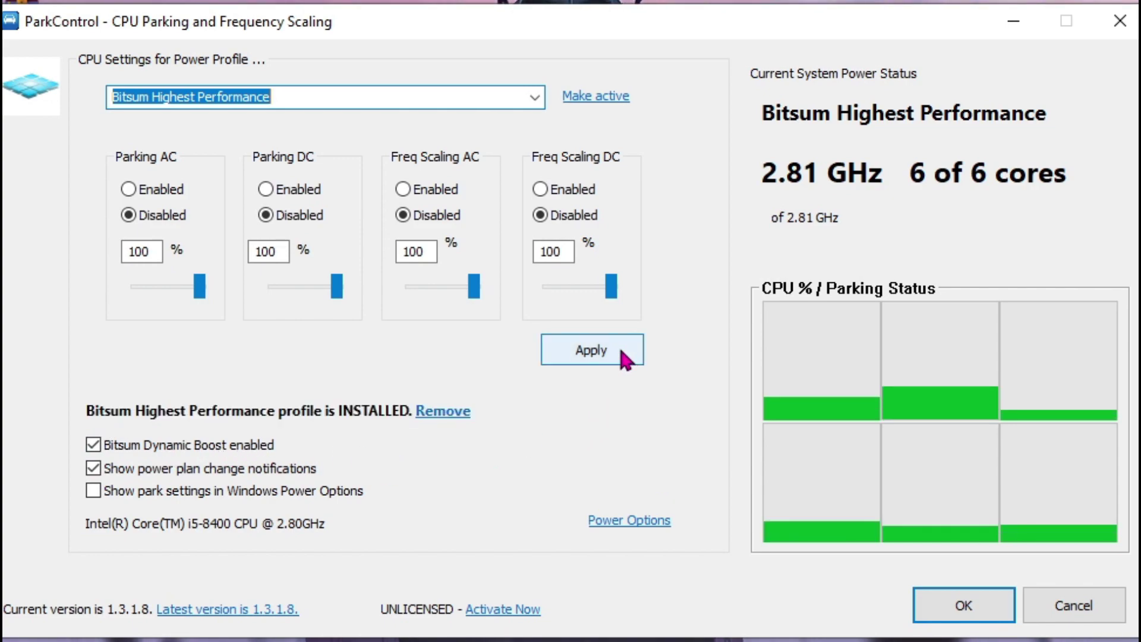
pyautogui.click(1000, 595)
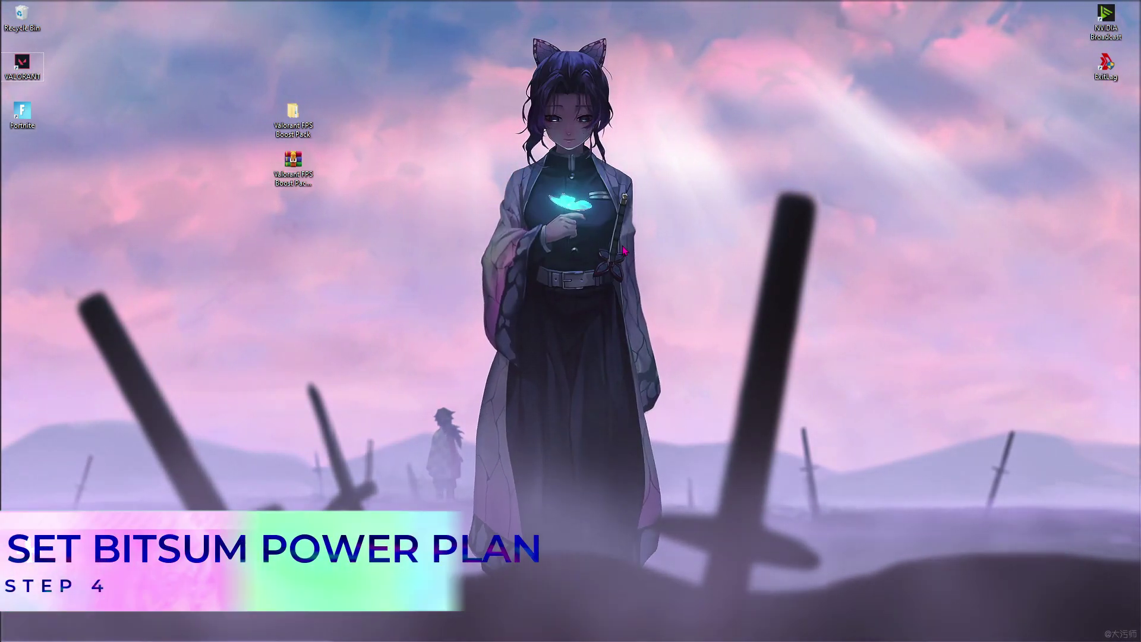
# Search Control Panel for "power", open Power Options to check that the Bitsum Highest Performance plan is selected, and close the window.
pyautogui.press('super')
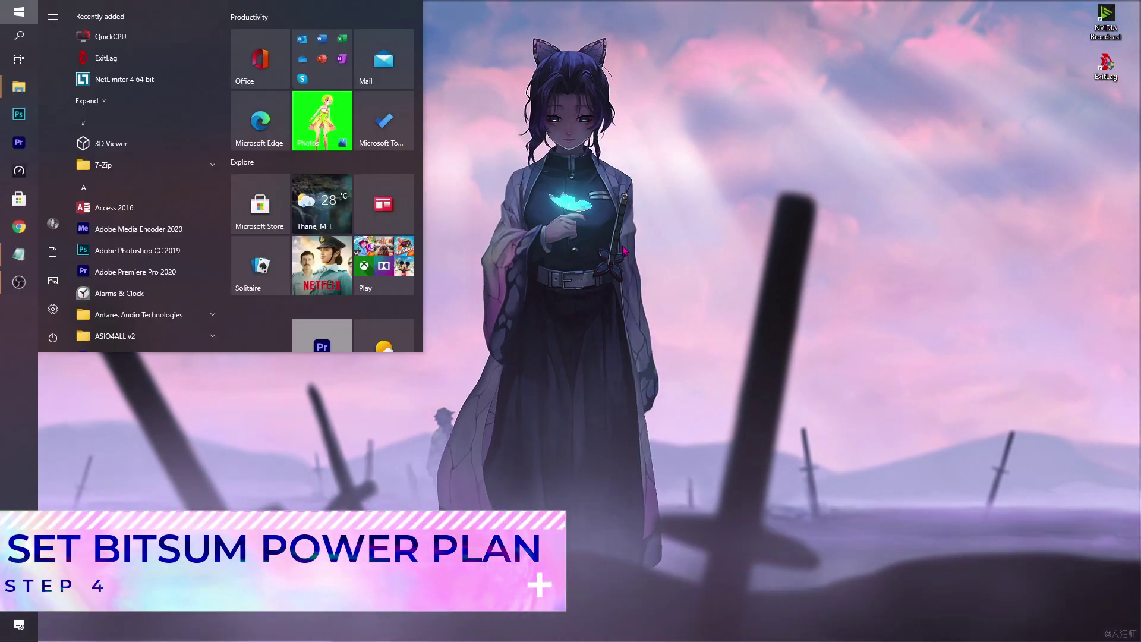
pyautogui.write('con')
pyautogui.press('Return')
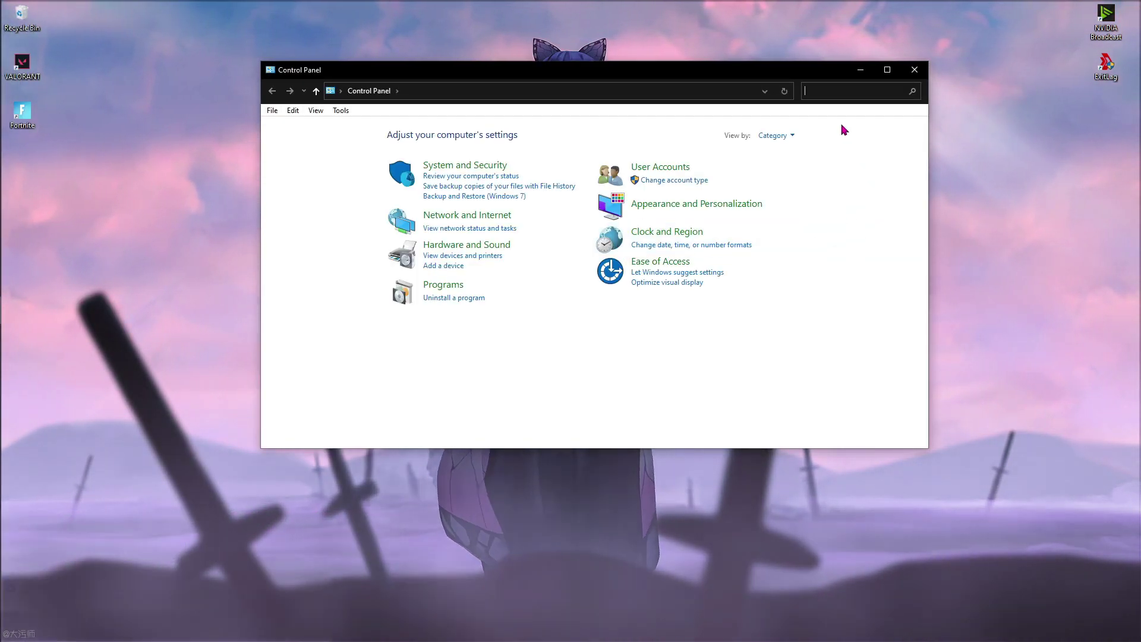
pyautogui.click(828, 92)
pyautogui.write('power')
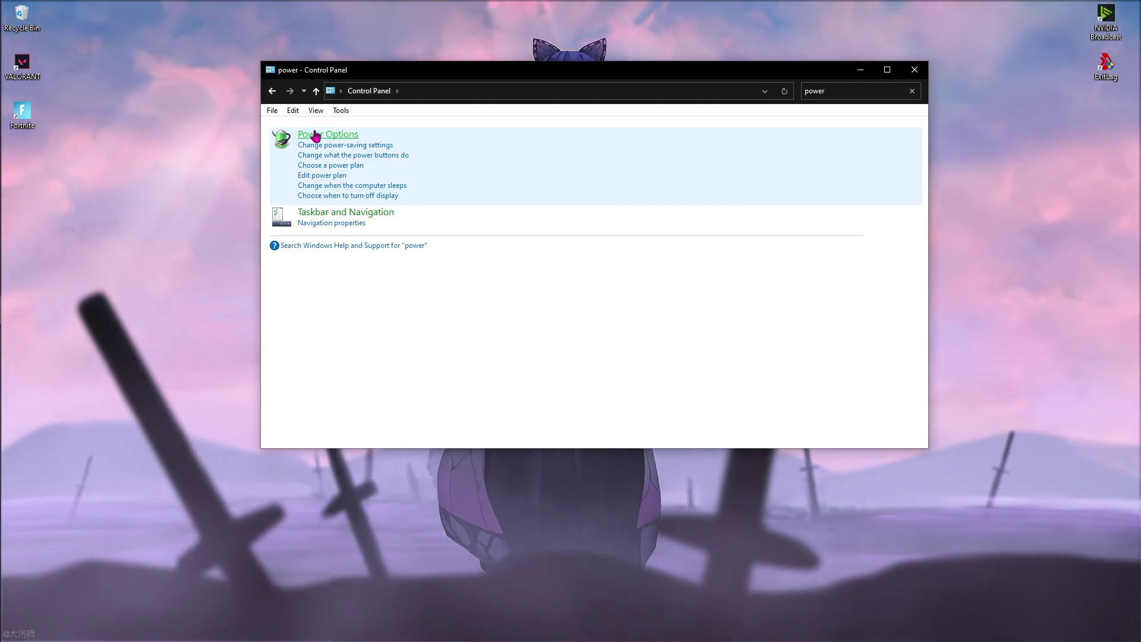
pyautogui.click(316, 136)
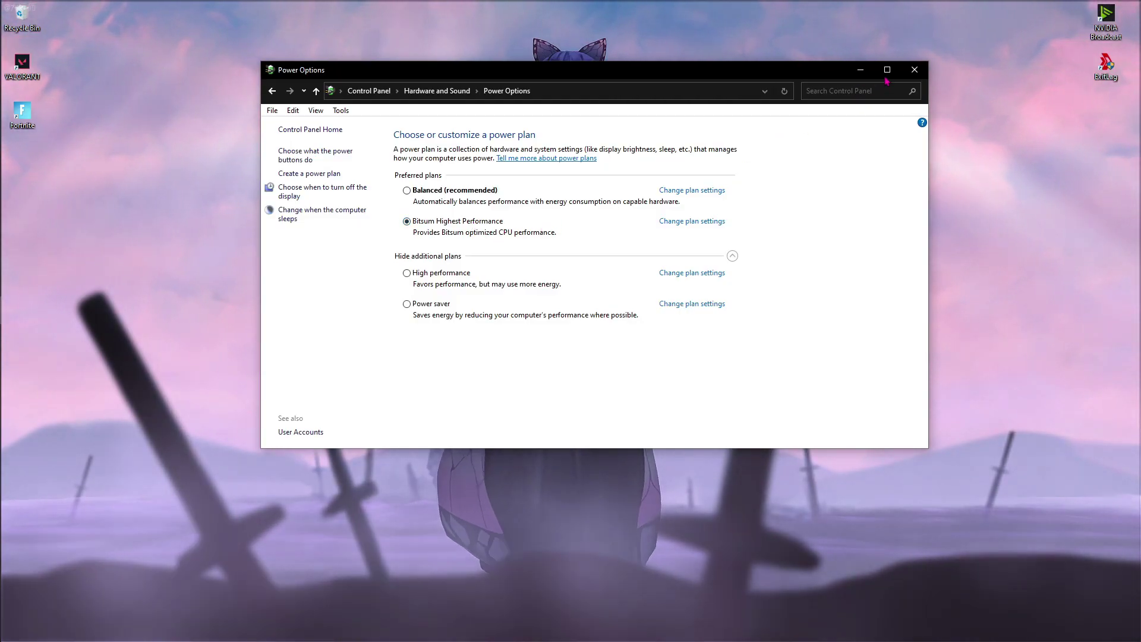
pyautogui.hotkey('alt', 'F4')
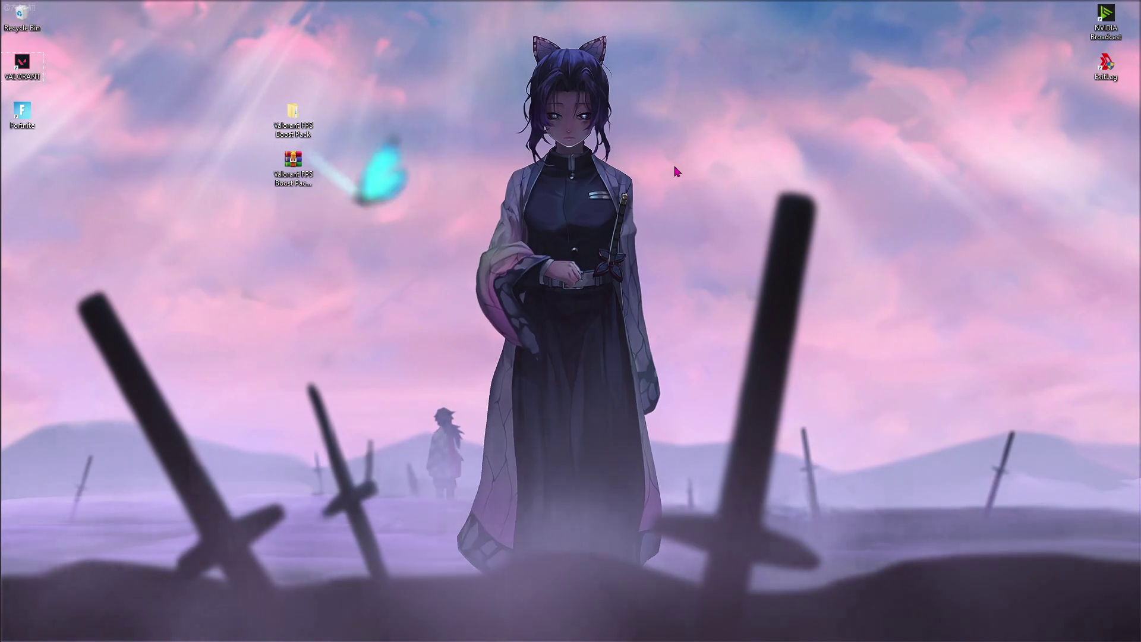
pyautogui.moveTo(250, 90); pyautogui.dragTo(364, 144)
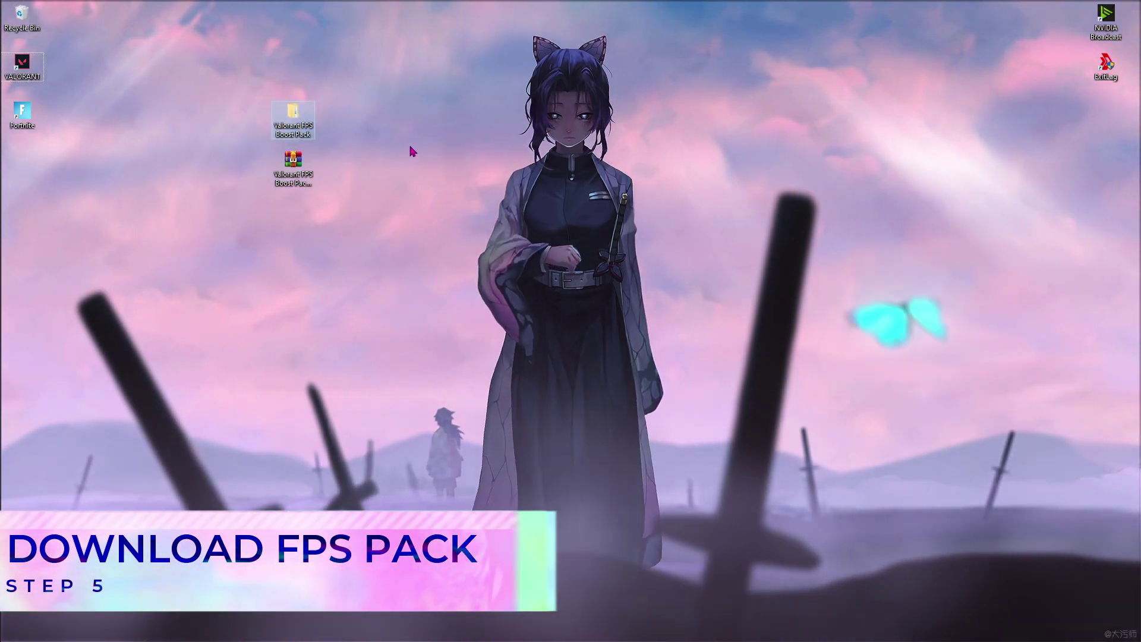
pyautogui.moveTo(382, 204); pyautogui.dragTo(280, 156)
pyautogui.click(377, 211)
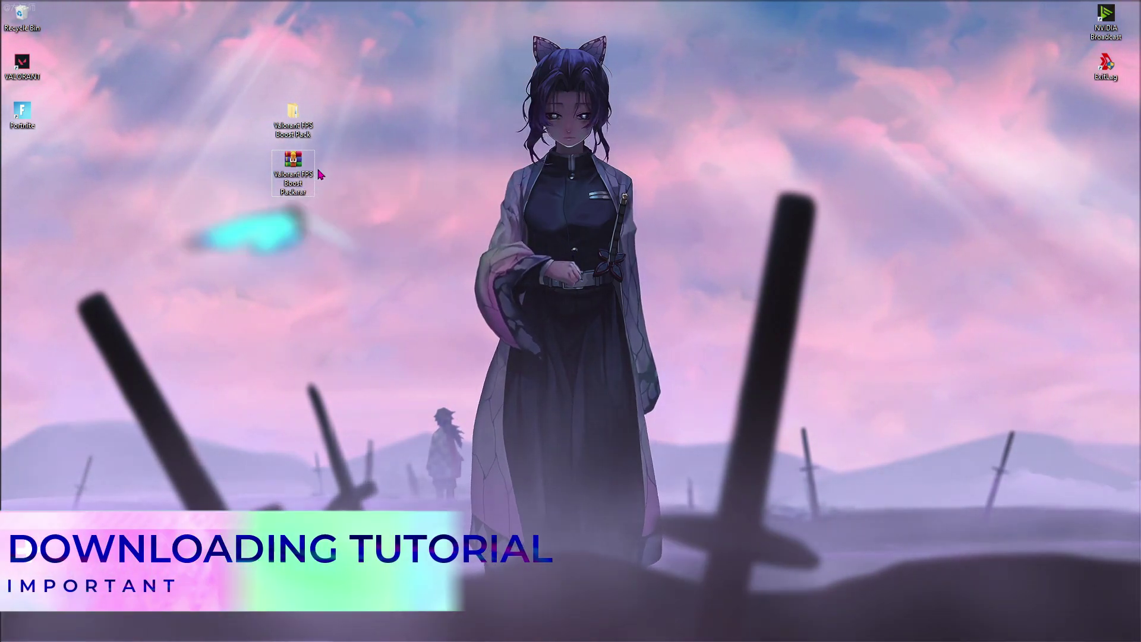
pyautogui.click(373, 194)
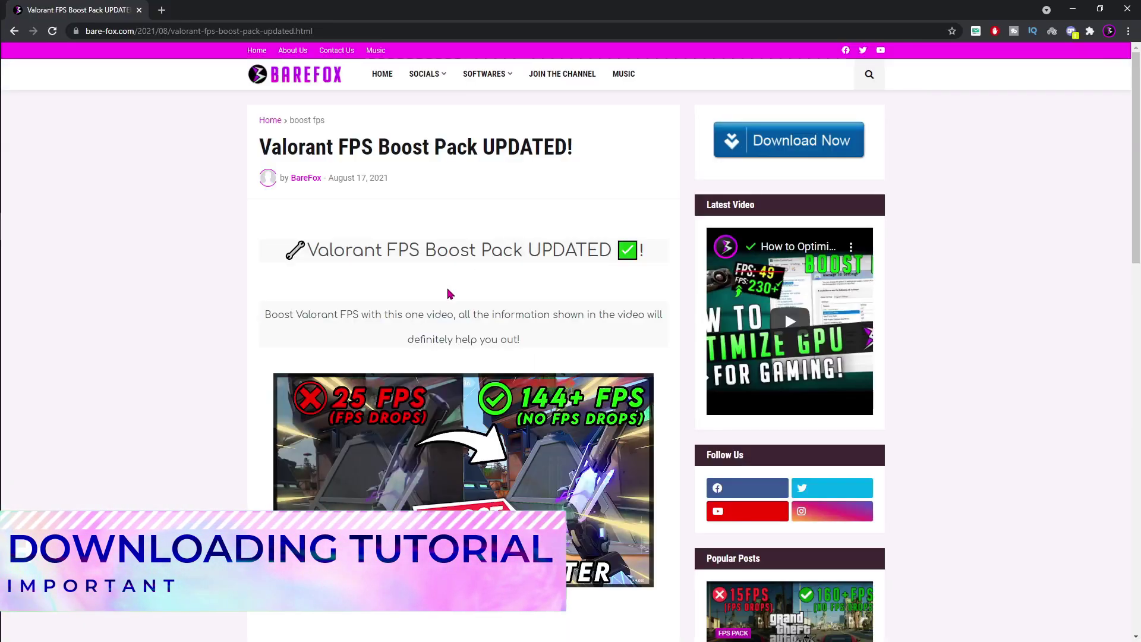
# Download Valorant FPS Boost Pack.rar through the bare-fox.com post's "CLICK HERE TO DOWNLOAD" link, using the free slow-speed (1MB/s) option.
pyautogui.scroll(-3, 416, 245)
pyautogui.scroll(-3, 416, 250)
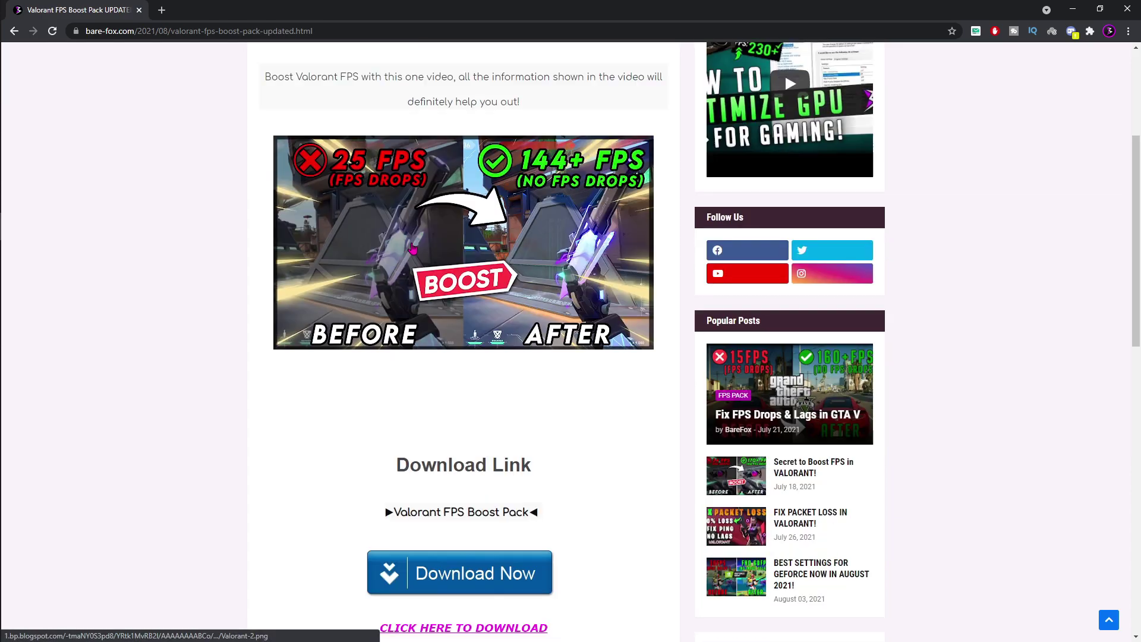
pyautogui.scroll(4, 431, 171)
pyautogui.scroll(-6, 430, 170)
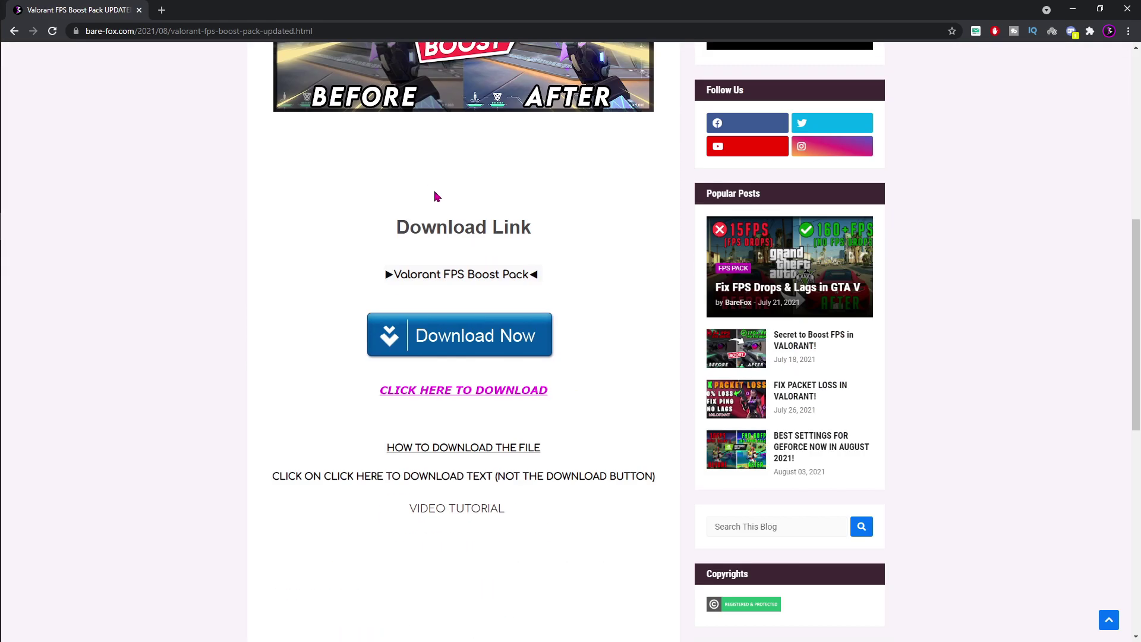
pyautogui.click(430, 394)
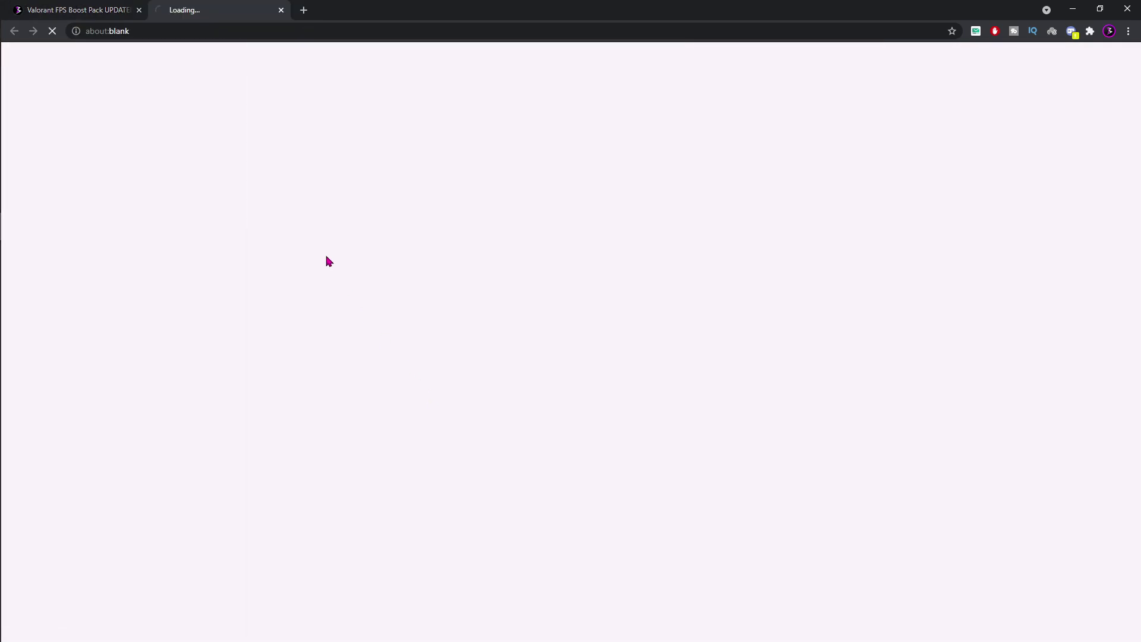
pyautogui.click(281, 10)
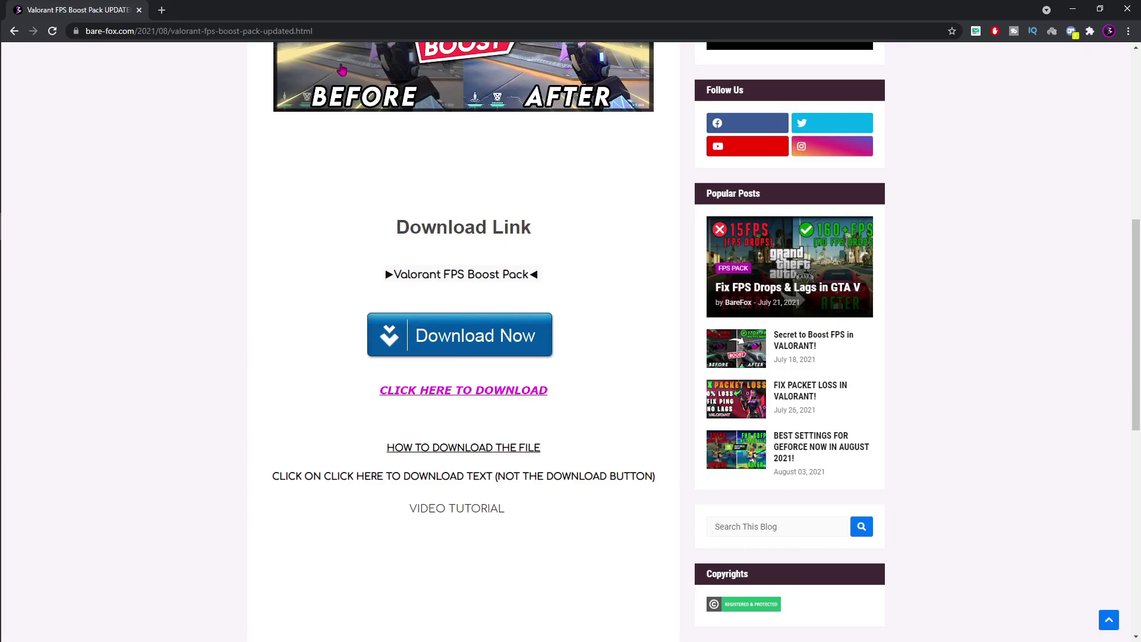
pyautogui.click(517, 392)
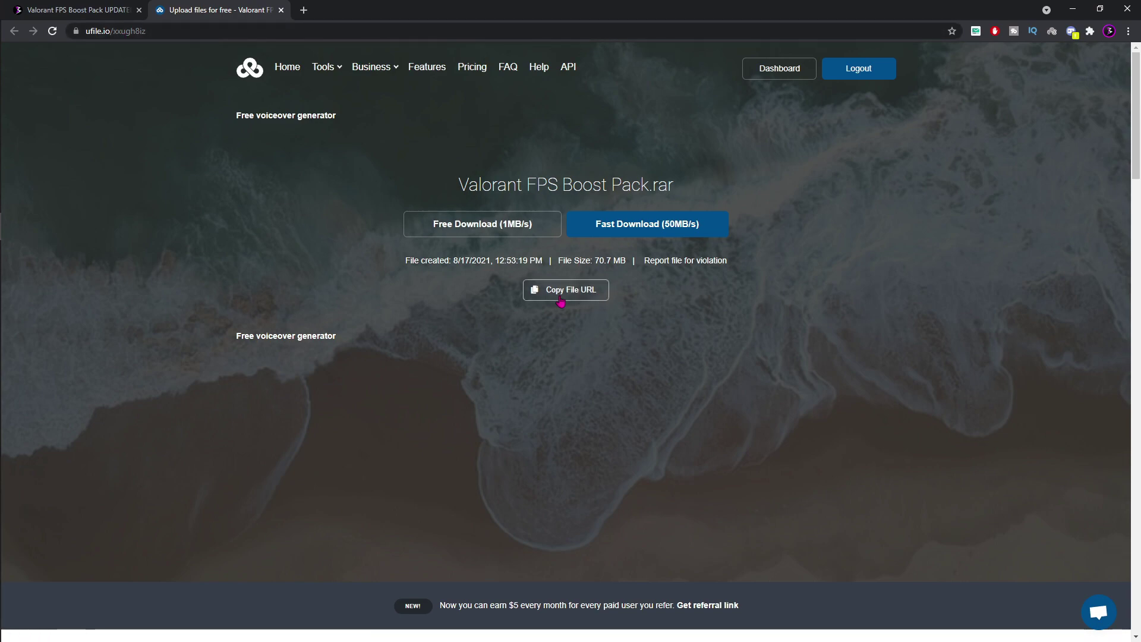
pyautogui.click(464, 231)
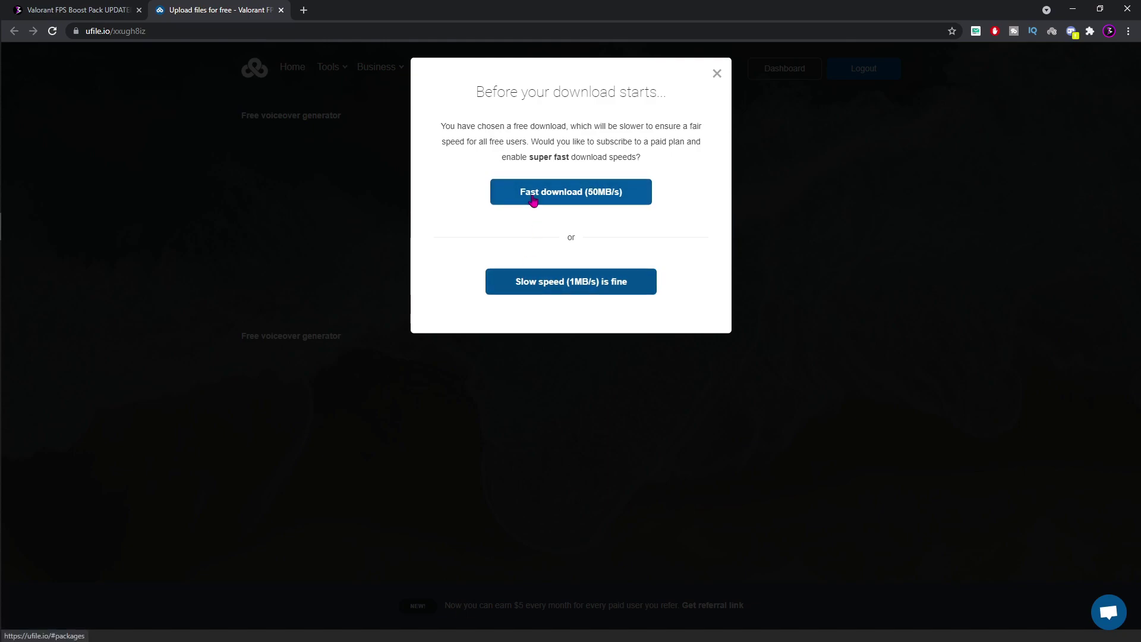
pyautogui.click(551, 288)
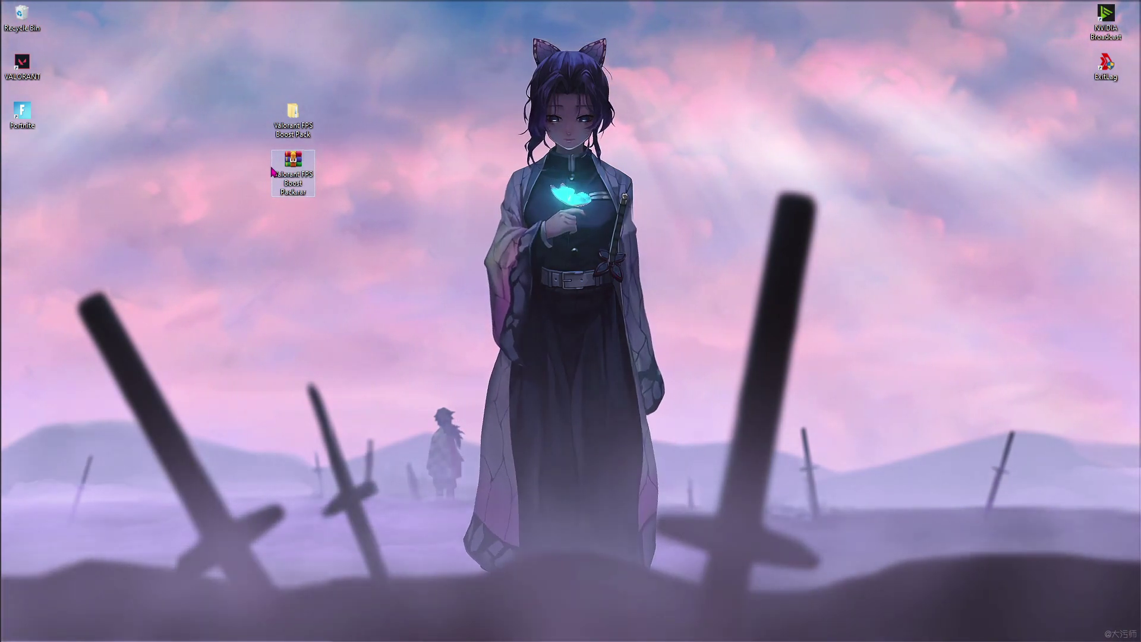
# Open the Valorant FPS Boost Pack folder on the desktop and go into its "1 - Registry Optimizations" subfolder.
pyautogui.click(297, 169)
pyautogui.rightClick(297, 168)
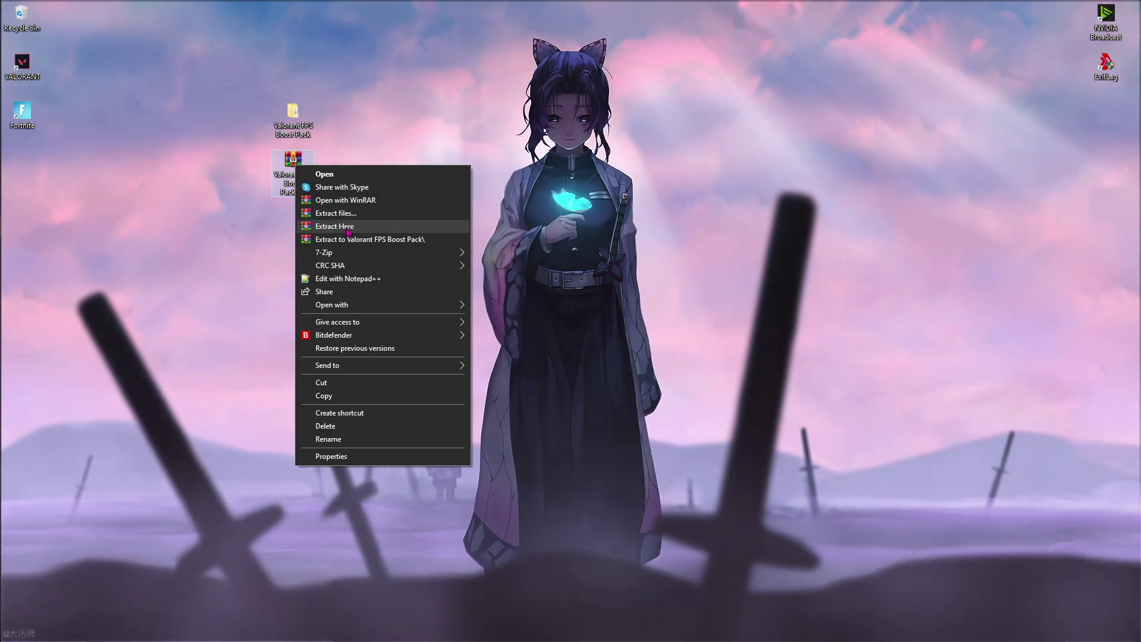
pyautogui.click(303, 123)
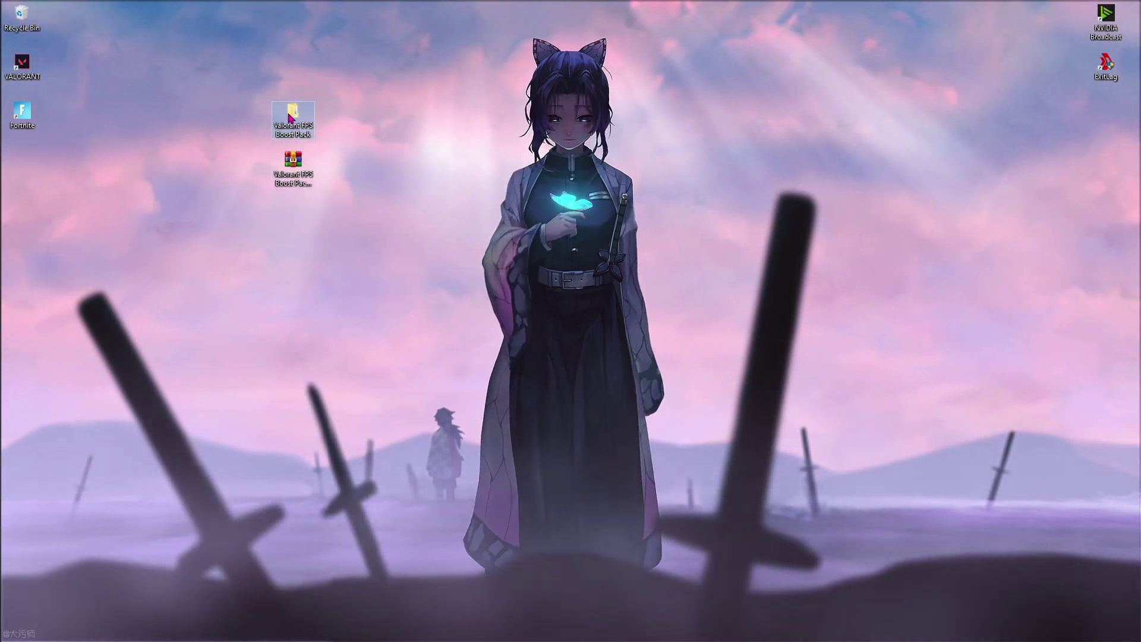
pyautogui.doubleClick(303, 123)
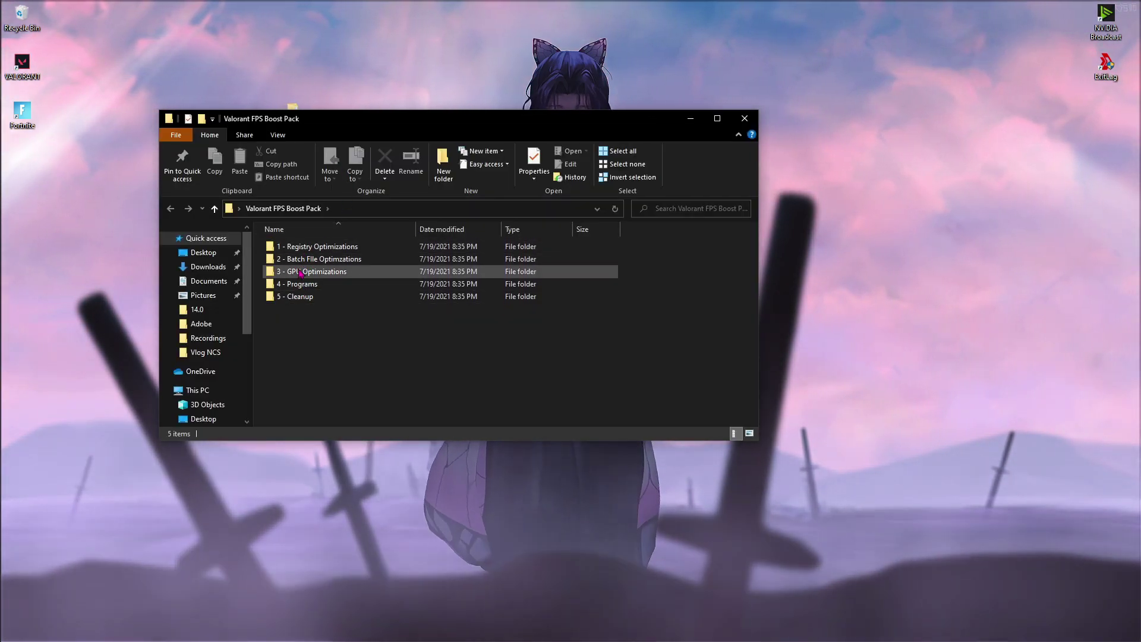
pyautogui.click(315, 246)
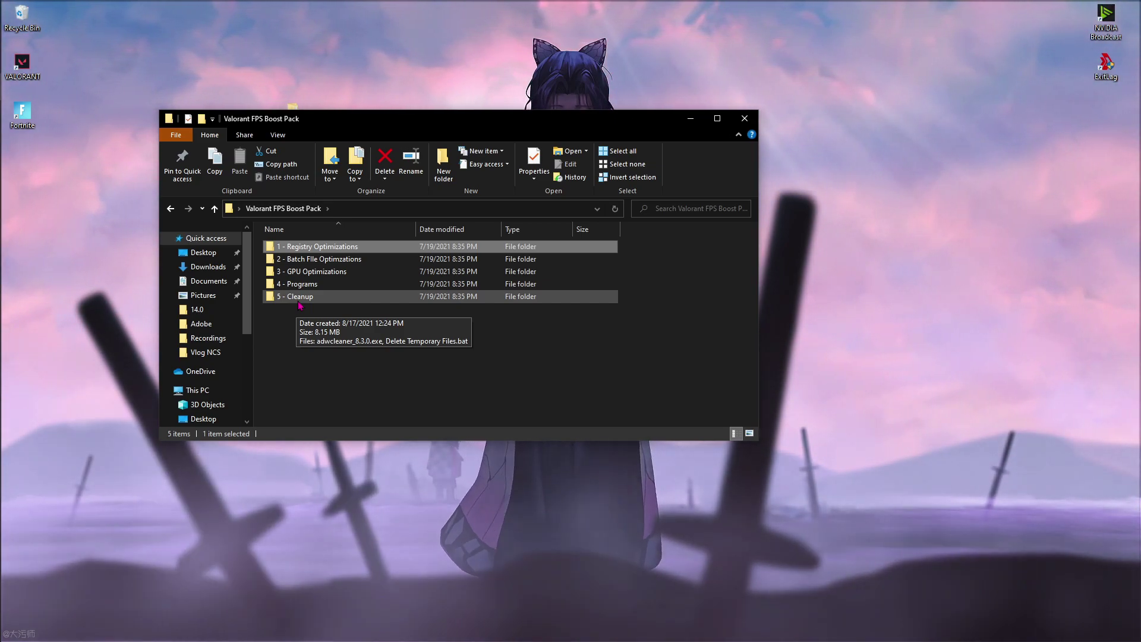
pyautogui.doubleClick(295, 251)
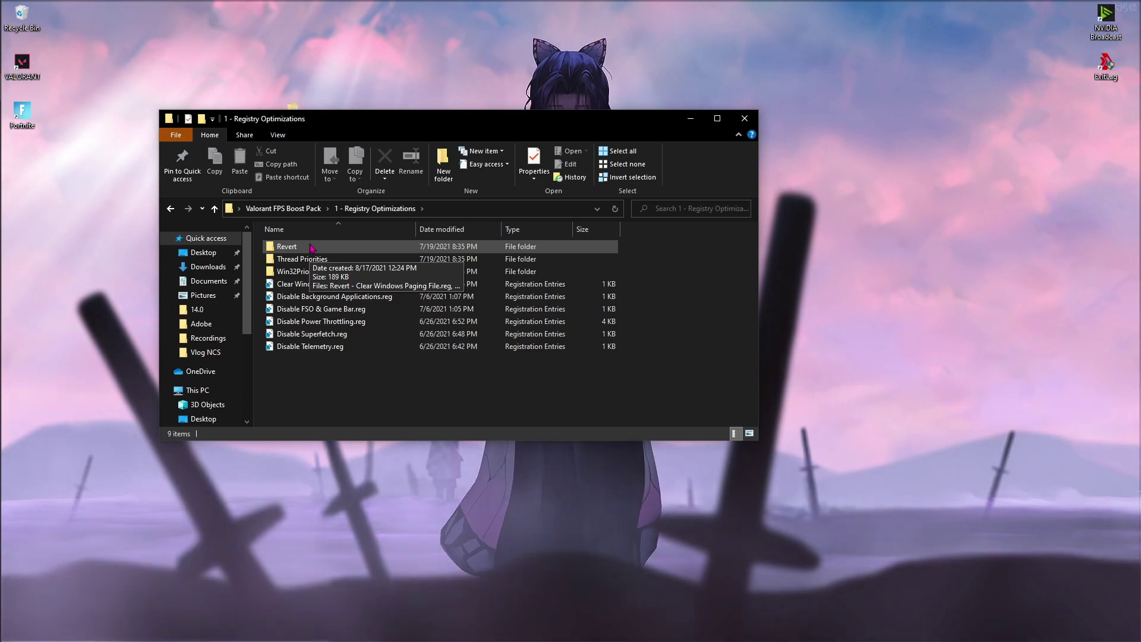
# Look through the registry files in the Revert and Thread Priorities folders and return to "1 - Registry Optimizations".
pyautogui.doubleClick(289, 252)
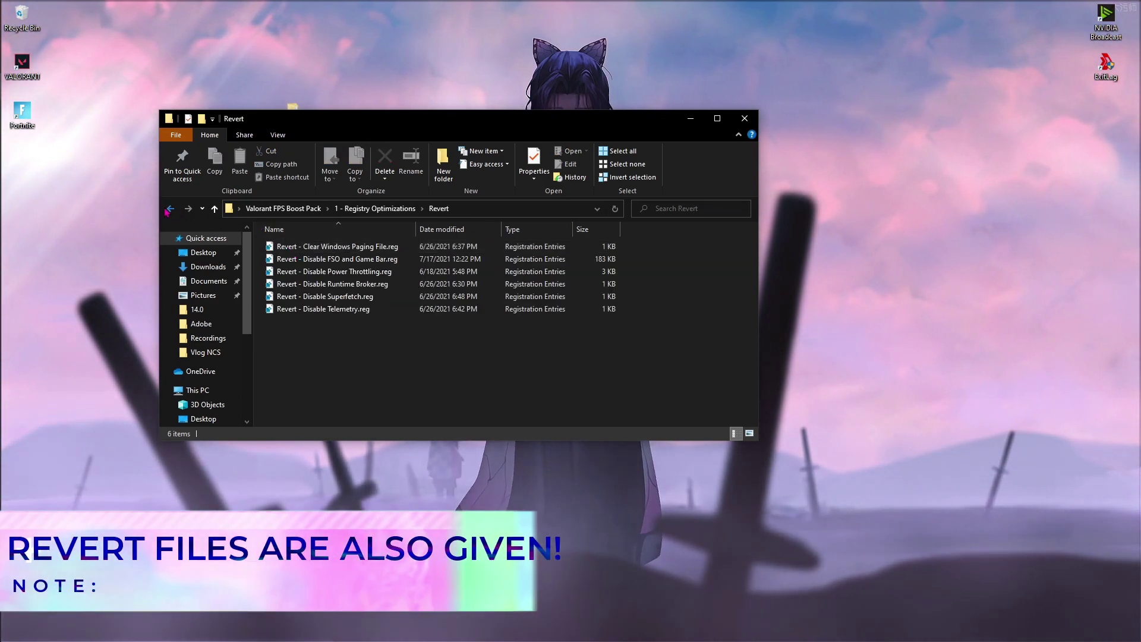
pyautogui.hotkey('alt', 'Left')
pyautogui.doubleClick(300, 258)
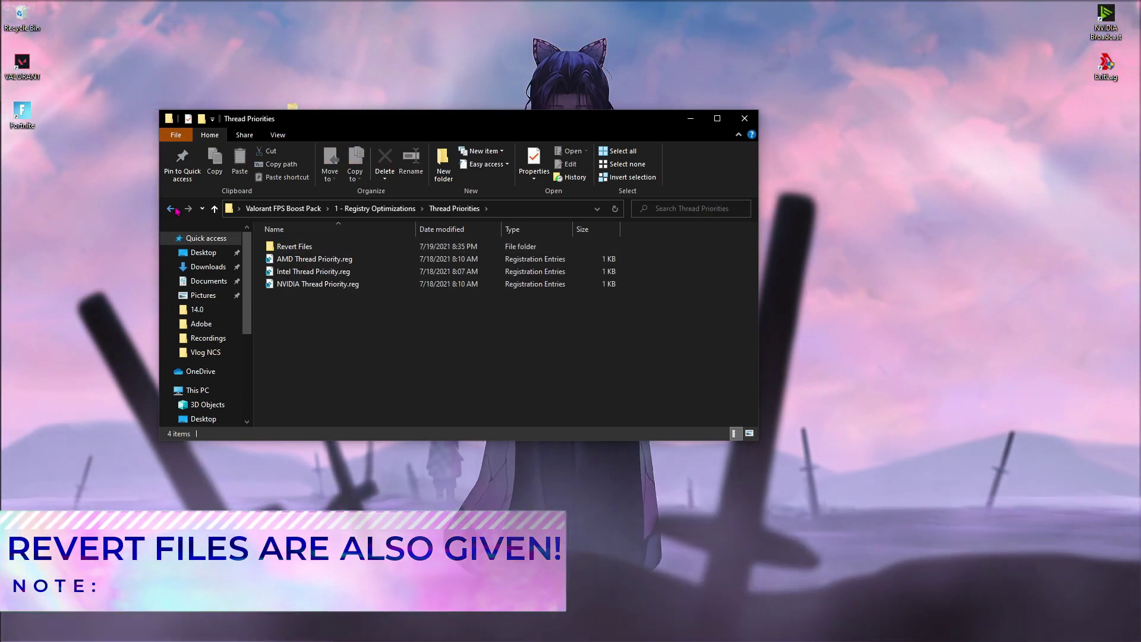
pyautogui.hotkey('alt', 'Left')
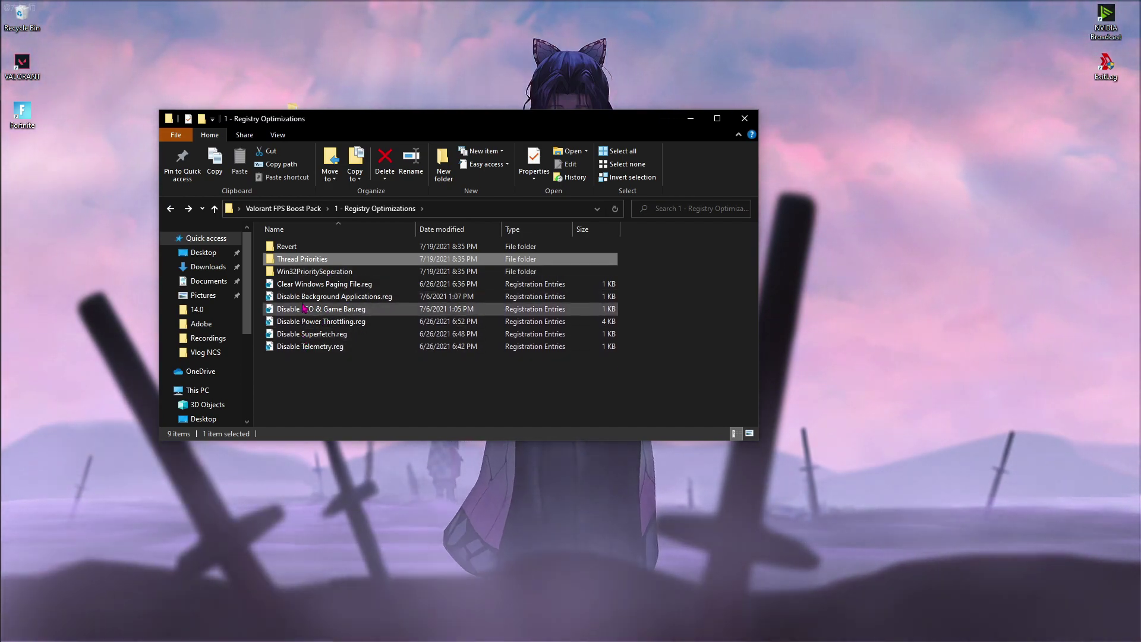
pyautogui.doubleClick(287, 247)
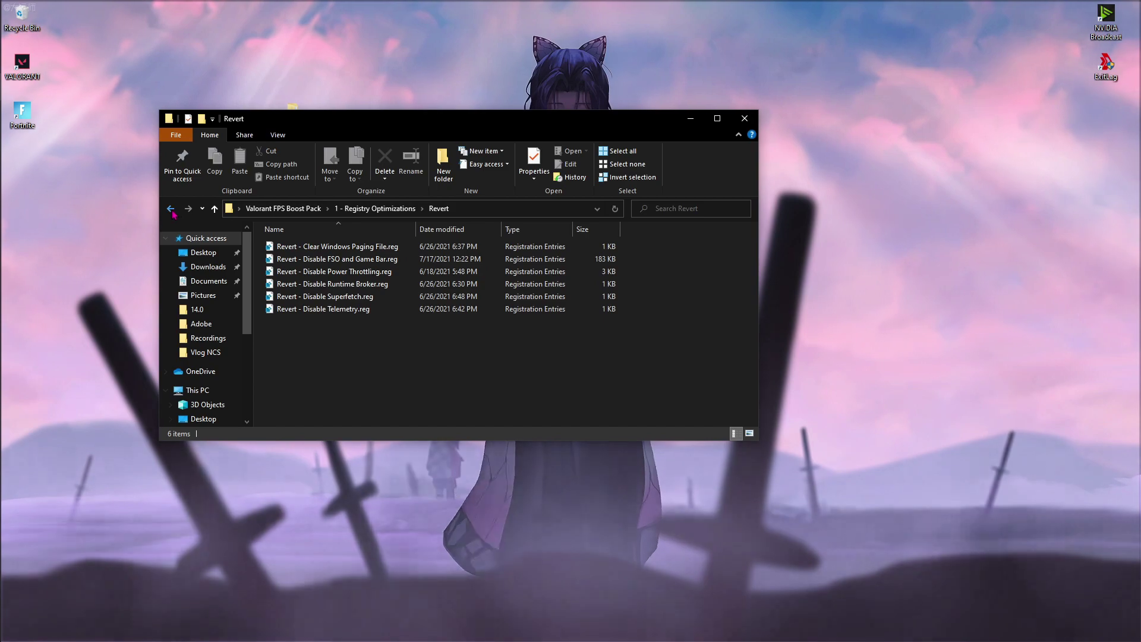
pyautogui.hotkey('alt', 'Left')
# Open the Thread Priorities folder and examine the Intel and NVIDIA Thread Priority registry files.
pyautogui.doubleClick(298, 260)
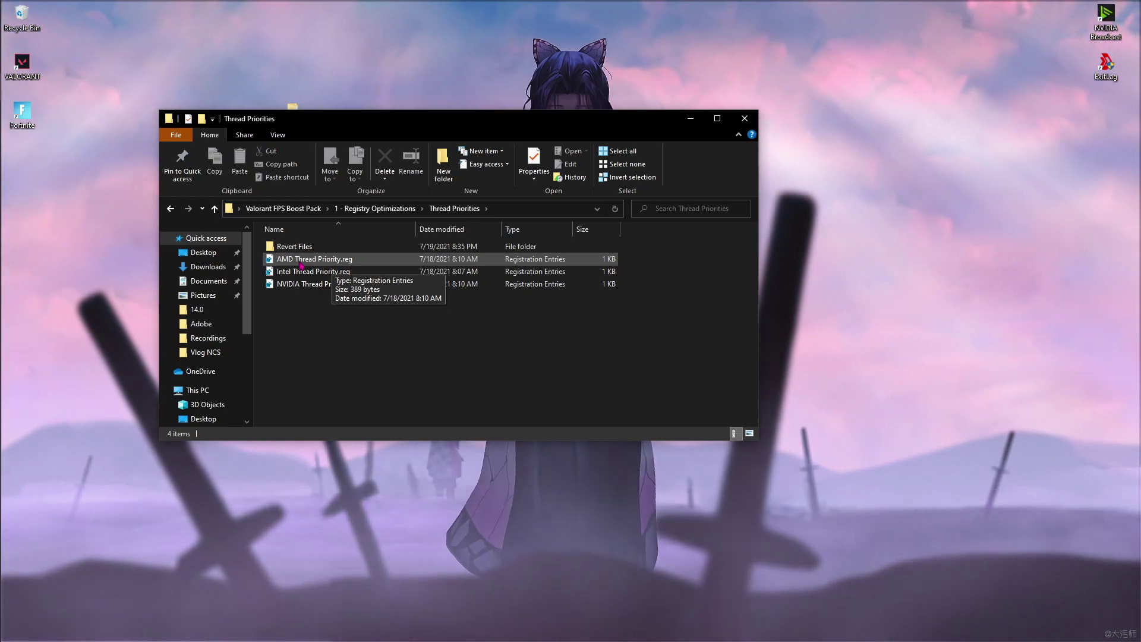
pyautogui.click(343, 270)
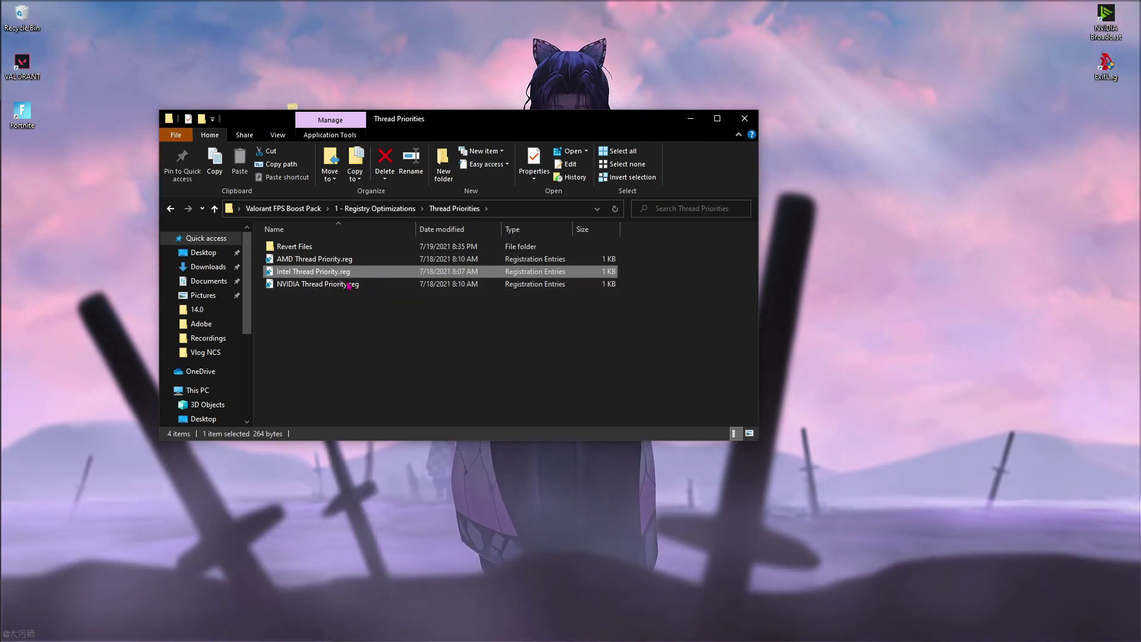
pyautogui.click(333, 286)
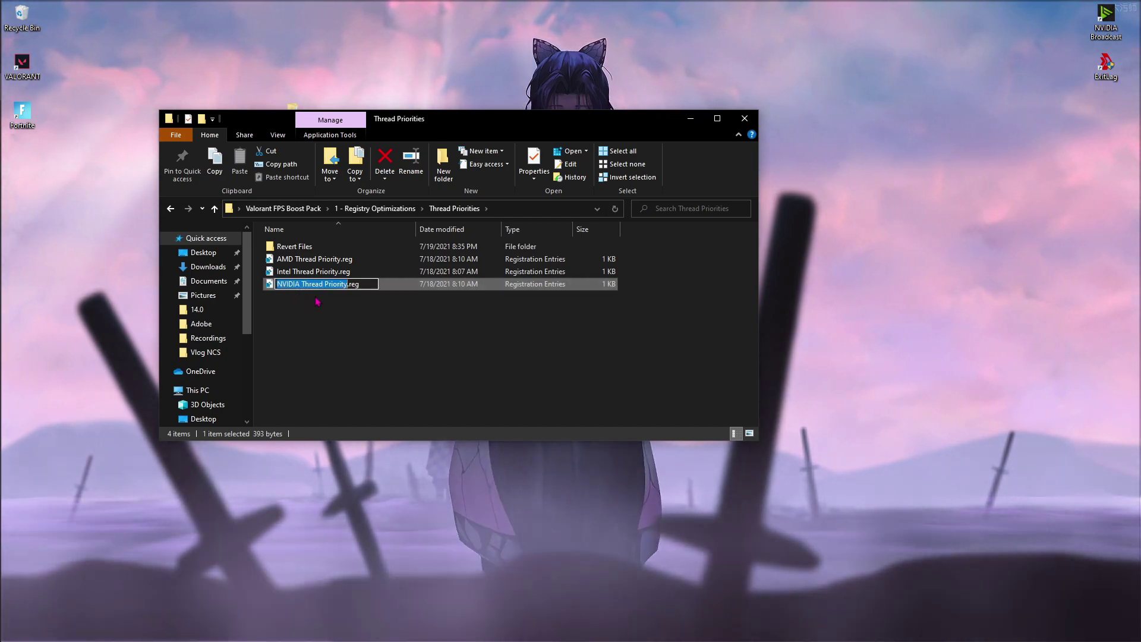
pyautogui.click(316, 309)
pyautogui.click(312, 271)
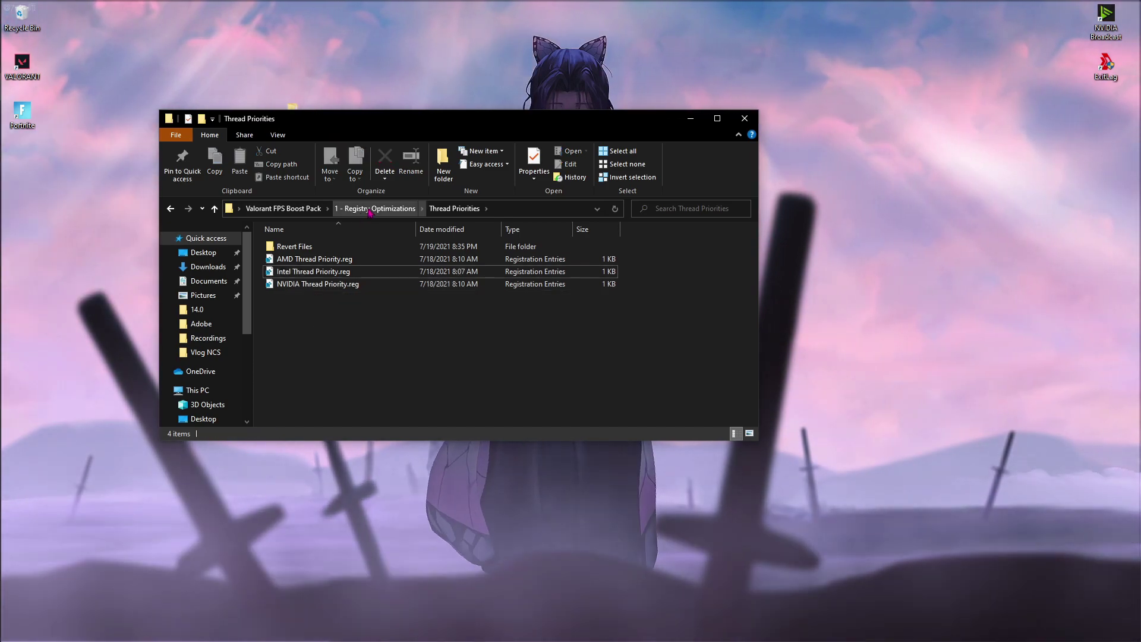
# Open the Win32PrioritySeperation folder and examine the 16 Hex (Smooth Gameplay), 25 Hex (Balanced) and 28 Hex (Lowest Input Delay) files.
pyautogui.click(375, 208)
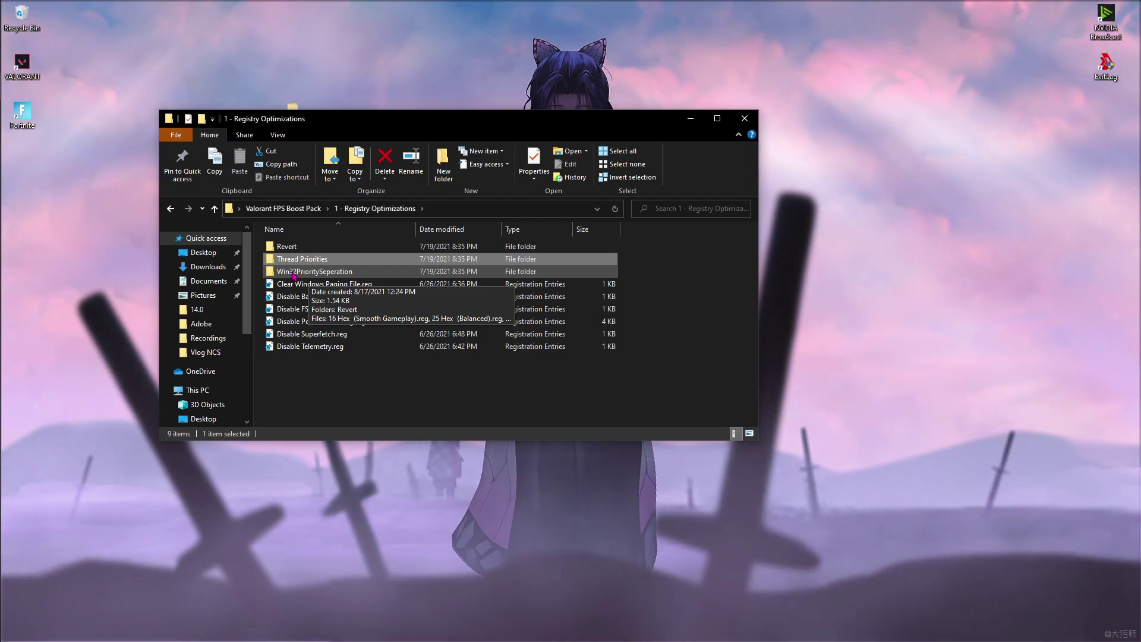
pyautogui.doubleClick(293, 272)
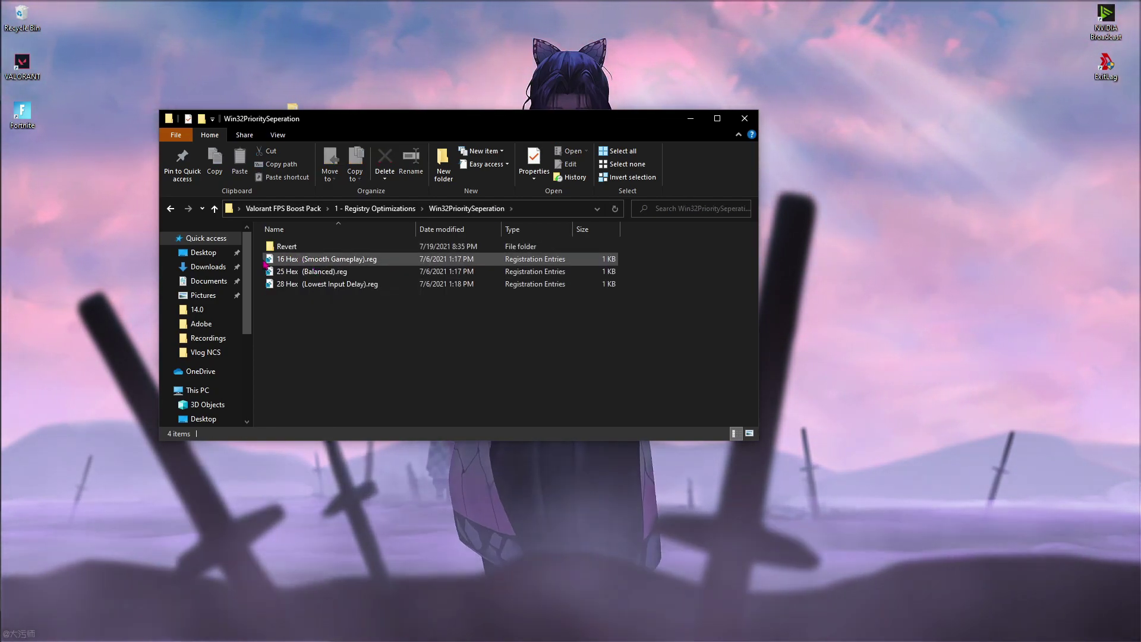
pyautogui.click(326, 261)
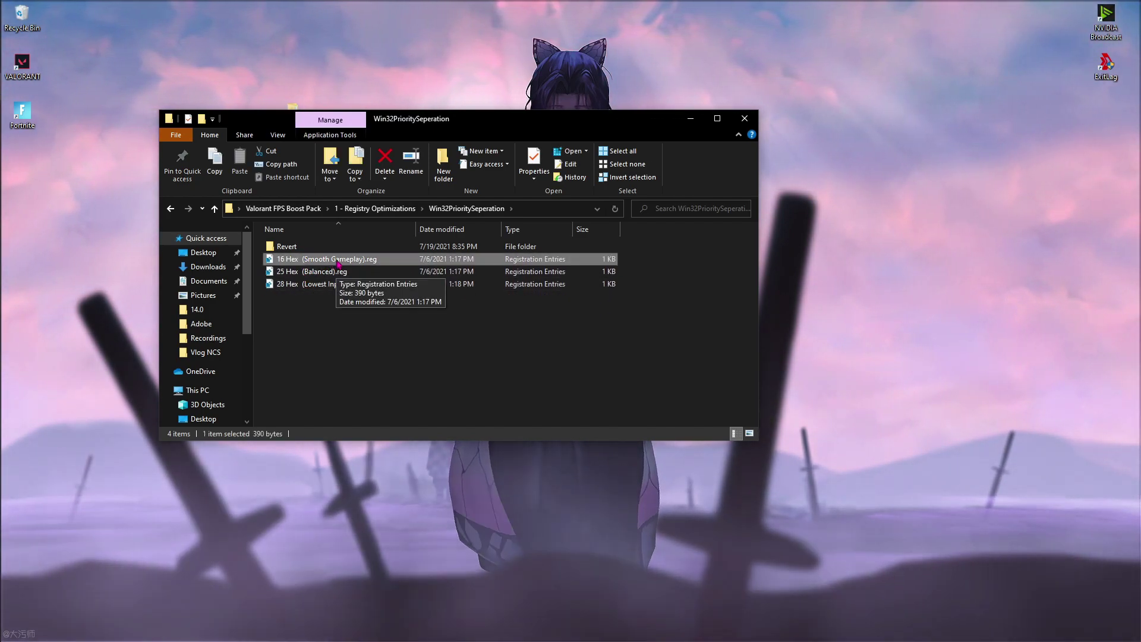
pyautogui.click(327, 272)
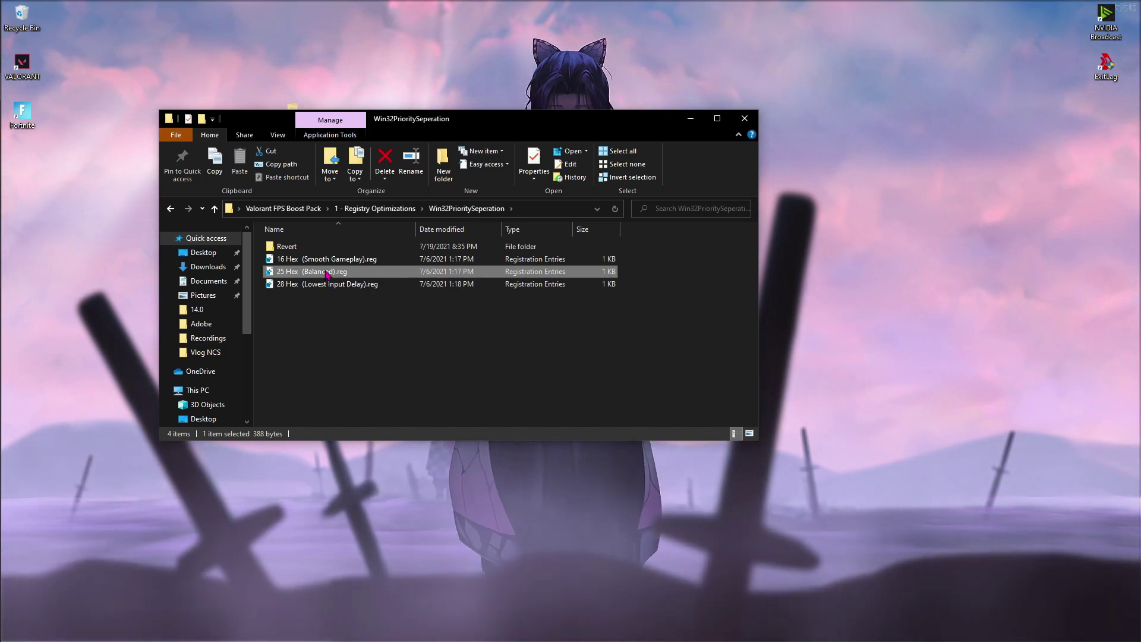
pyautogui.click(331, 285)
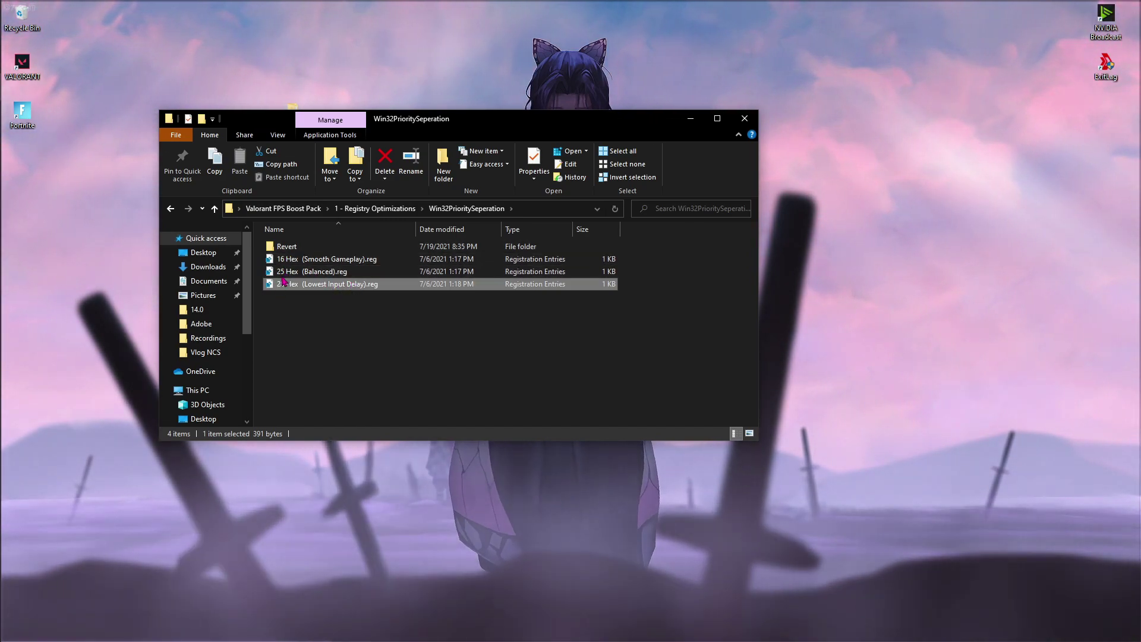
# Look at the Win32PrioritySeperation Revert folder, return to "1 - Registry Optimizations" and look over the Disable and Clear Windows Paging File registry files.
pyautogui.doubleClick(297, 246)
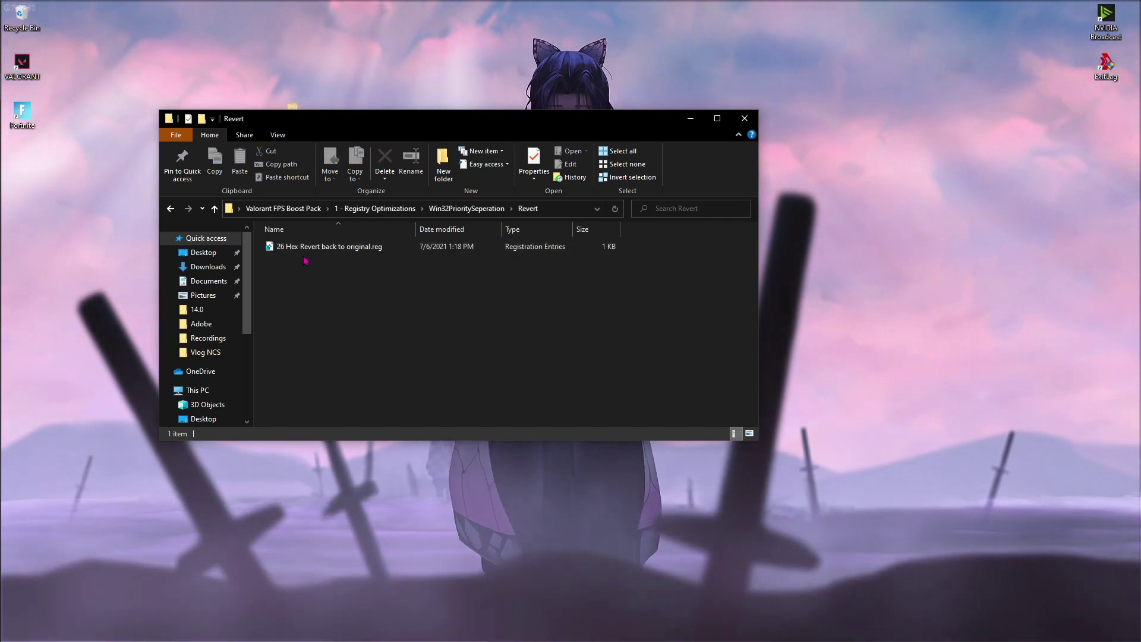
pyautogui.click(466, 208)
pyautogui.click(383, 209)
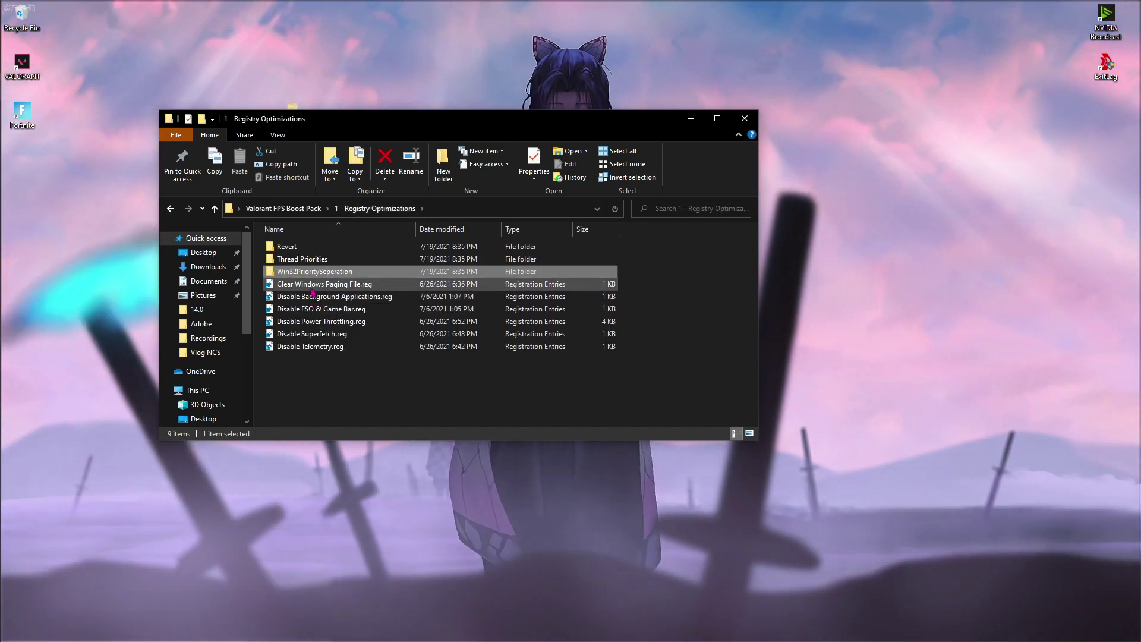
pyautogui.click(321, 321)
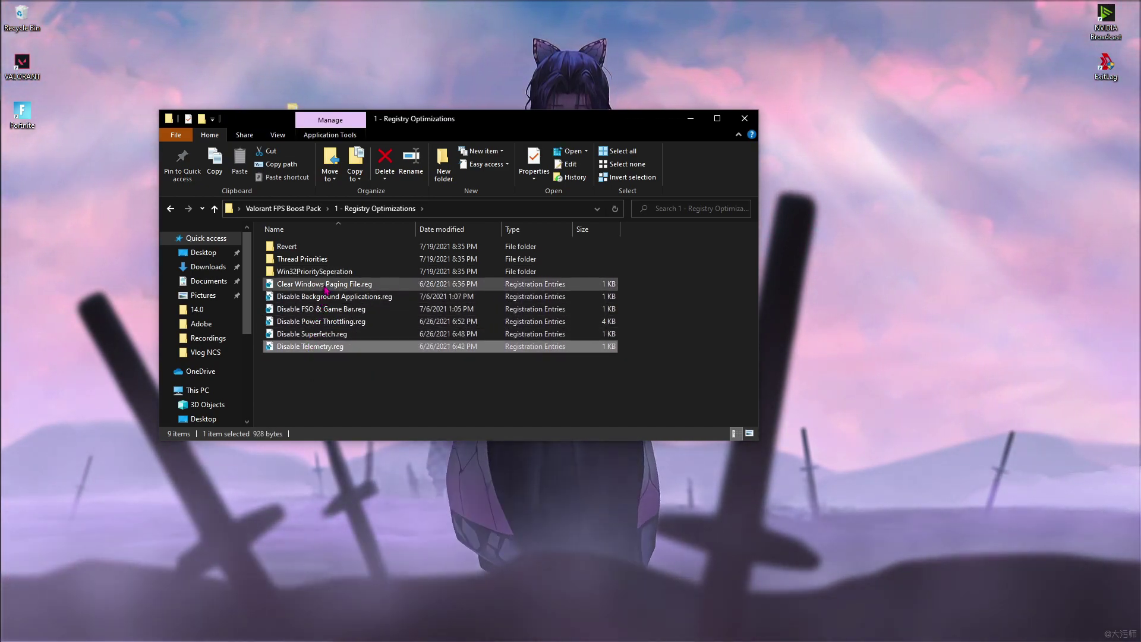
pyautogui.click(326, 285)
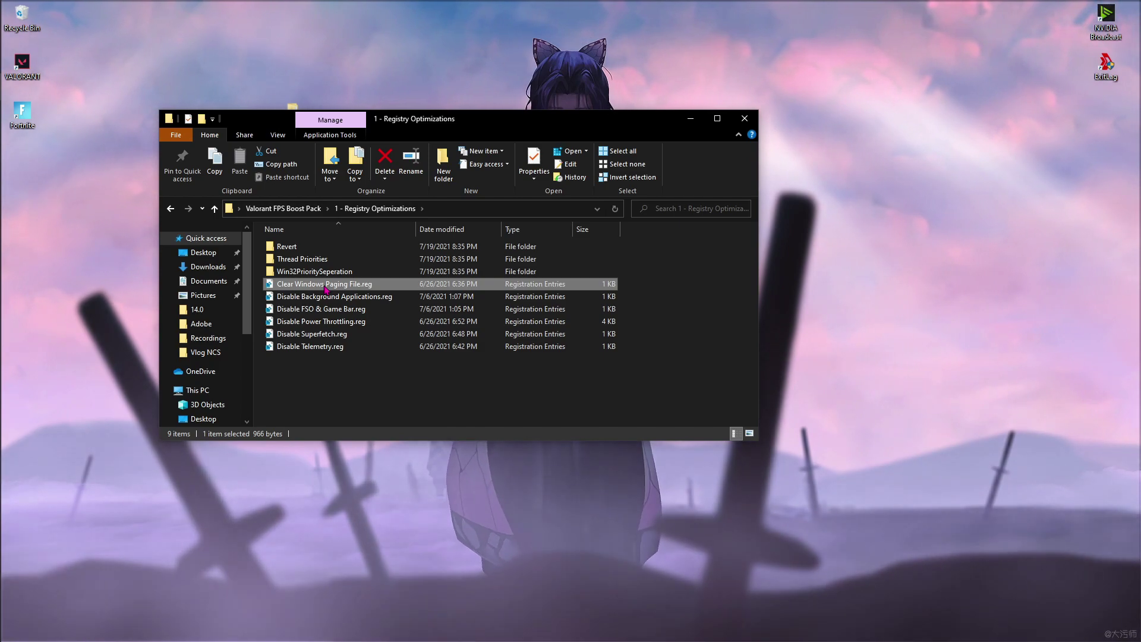
# Go to the pack's "2 - Batch FIle Optimzations" folder, run "Delete Valorant Cache Files In AppData.bat" and close its console window.
pyautogui.click(291, 208)
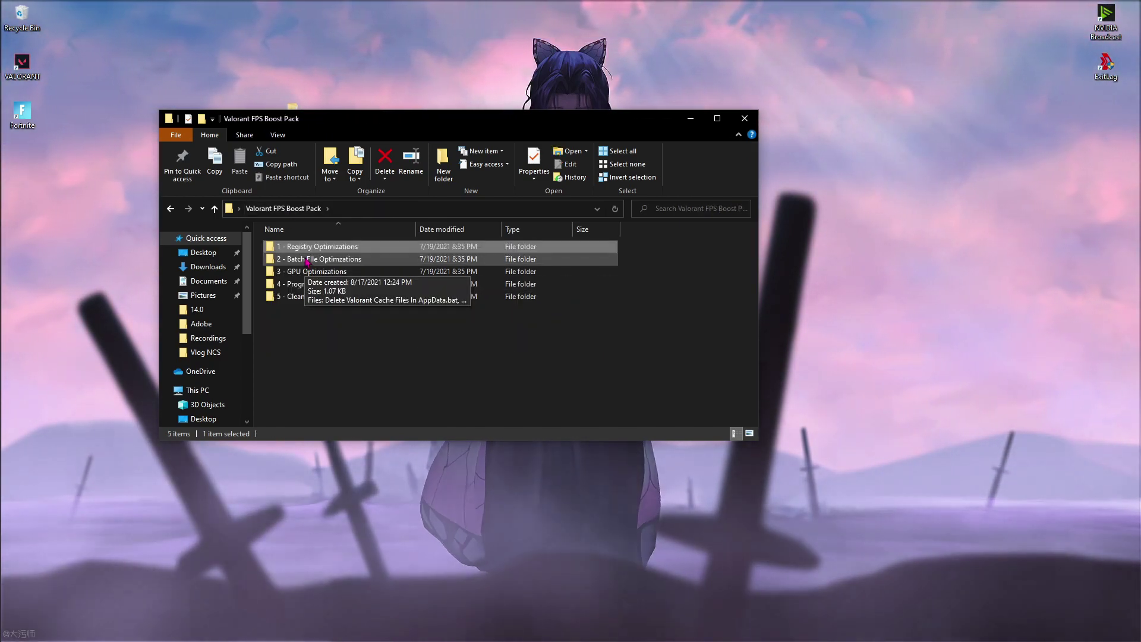
pyautogui.click(302, 261)
pyautogui.doubleClick(315, 260)
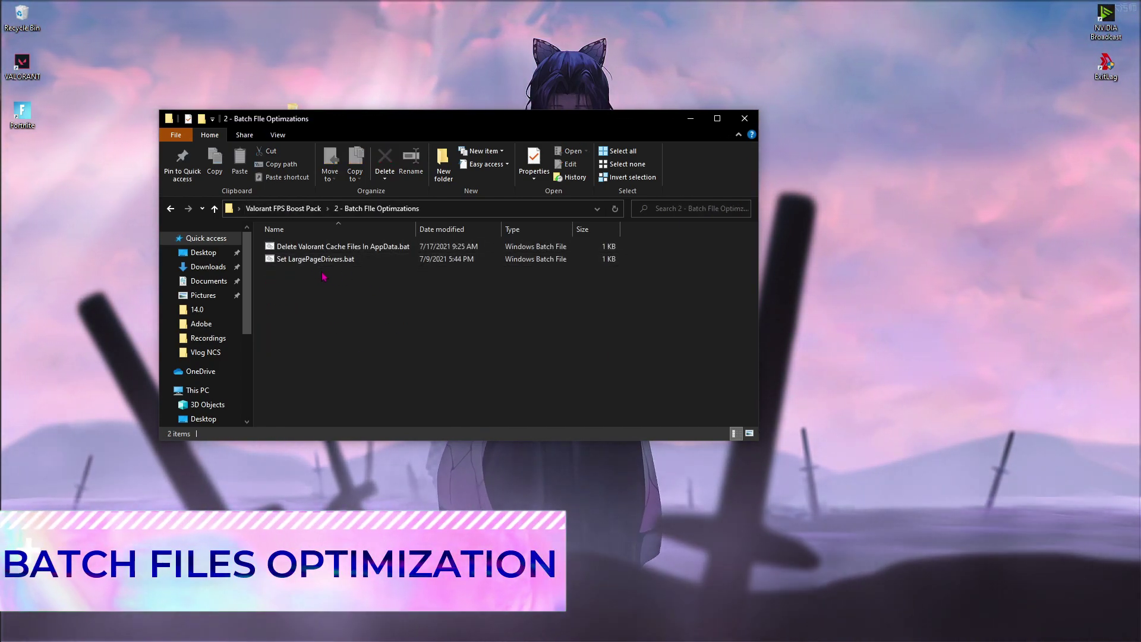
pyautogui.doubleClick(303, 247)
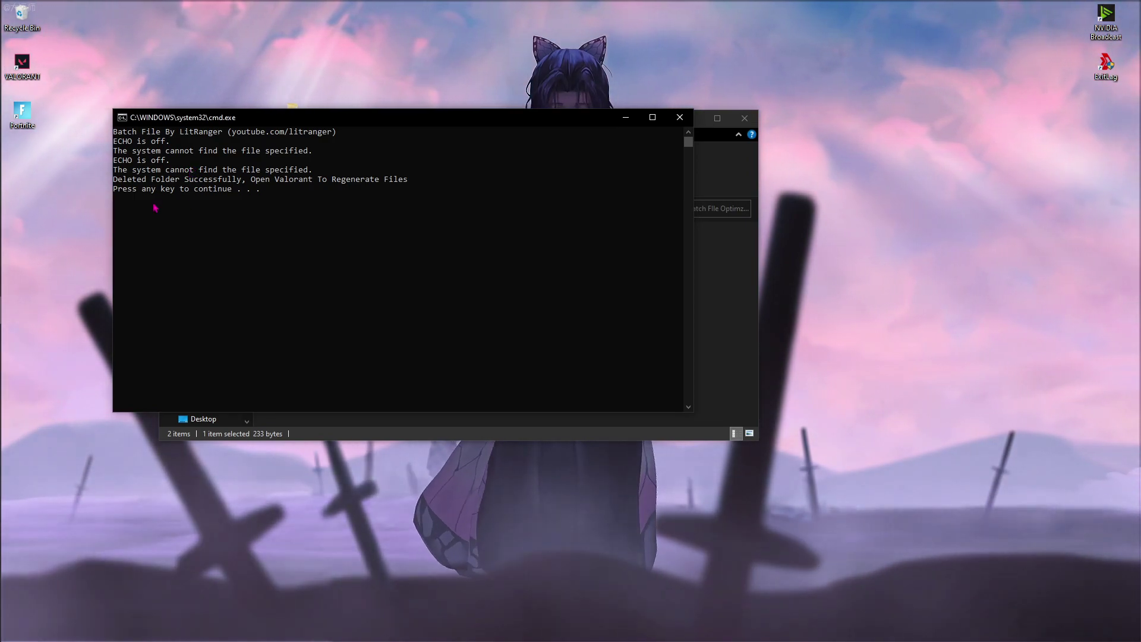
pyautogui.moveTo(273, 181); pyautogui.dragTo(313, 184)
pyautogui.click(309, 180)
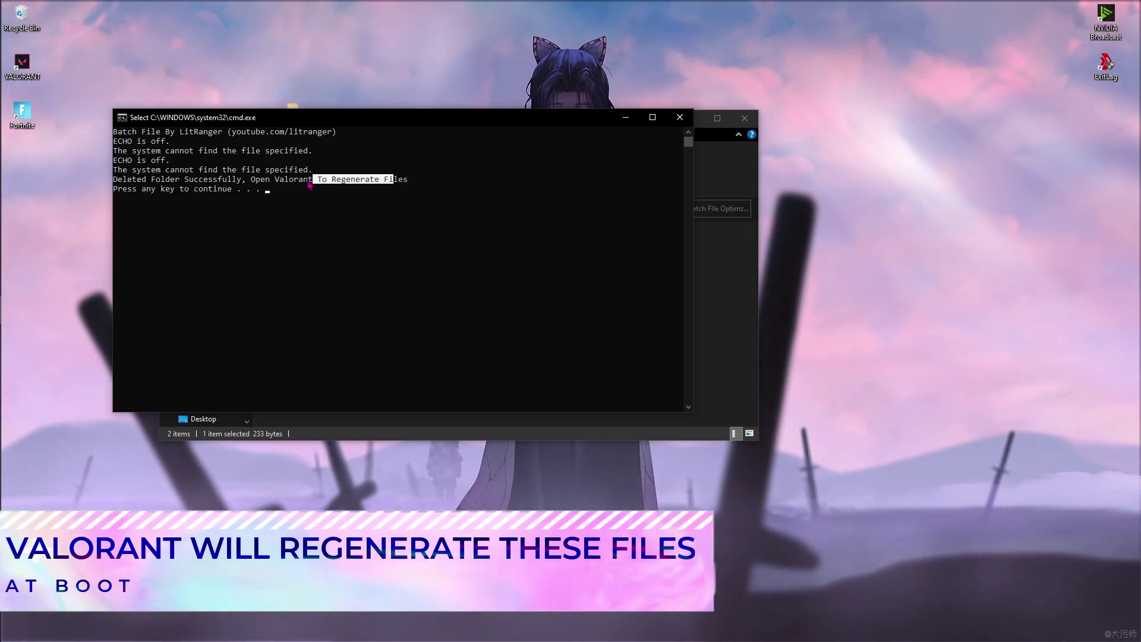
pyautogui.click(679, 121)
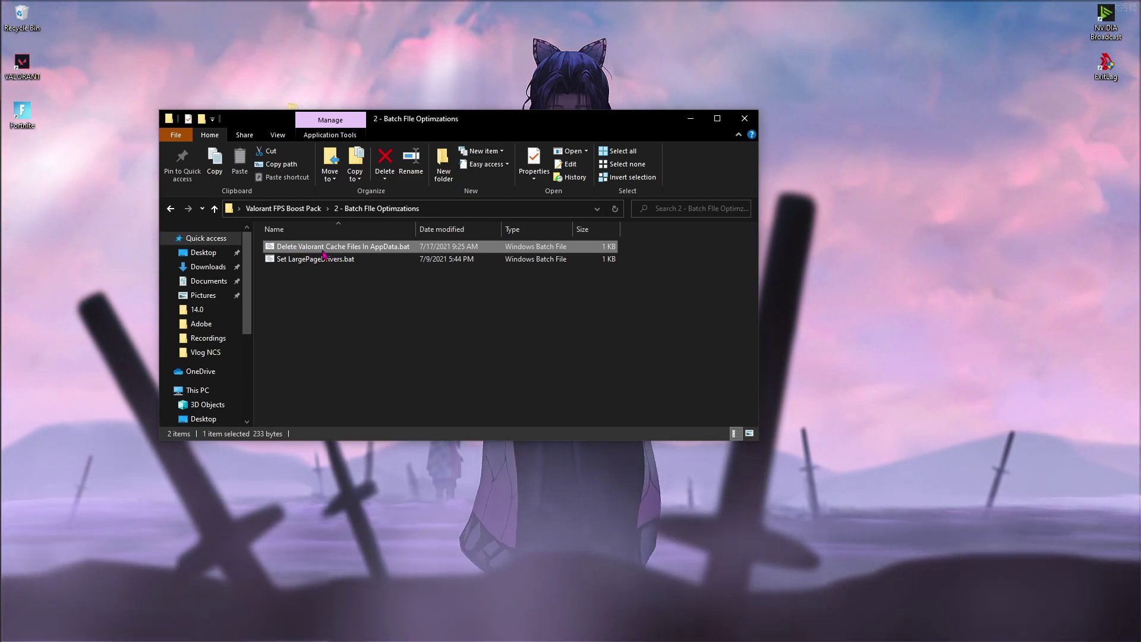
# Run "Set LargePageDrivers.bat" as administrator and continue past its console prompt.
pyautogui.click(311, 261)
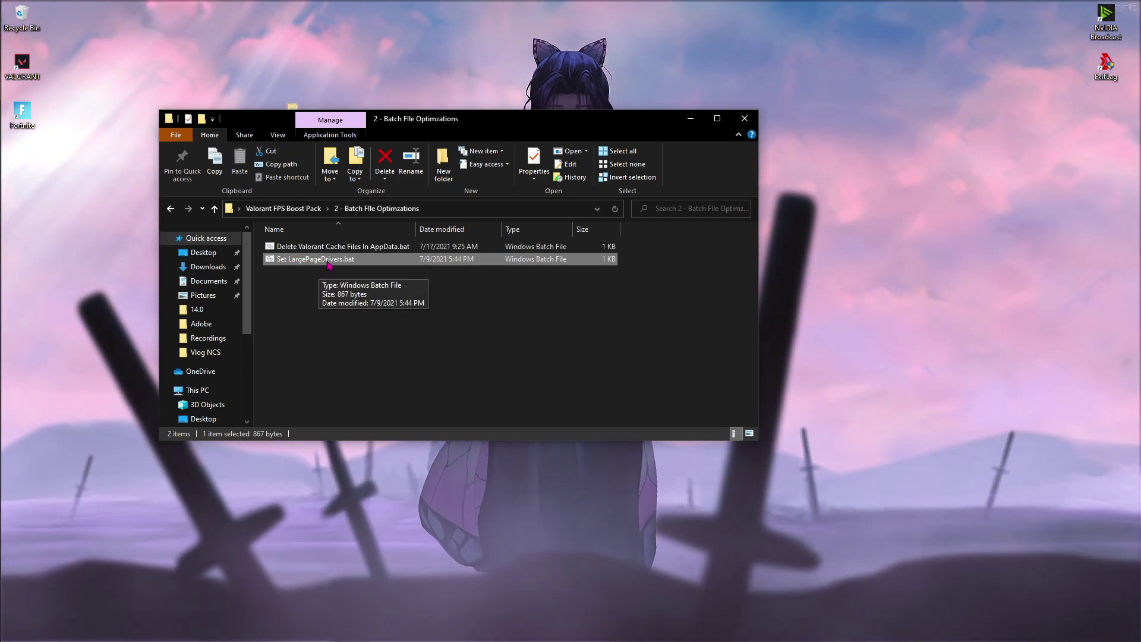
pyautogui.rightClick(336, 260)
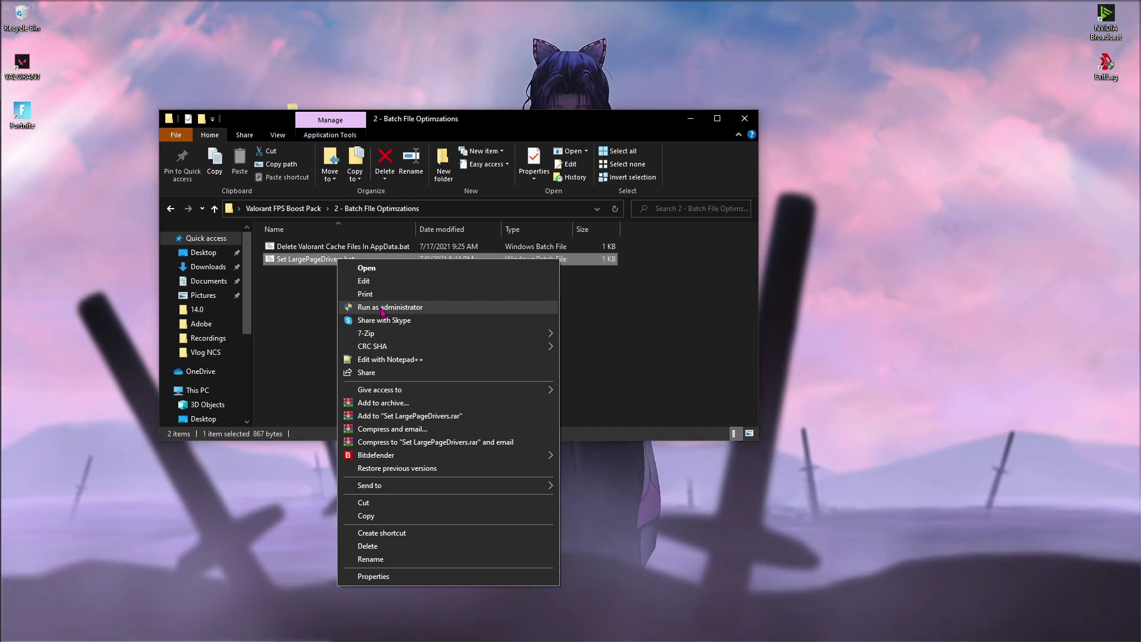
pyautogui.click(382, 308)
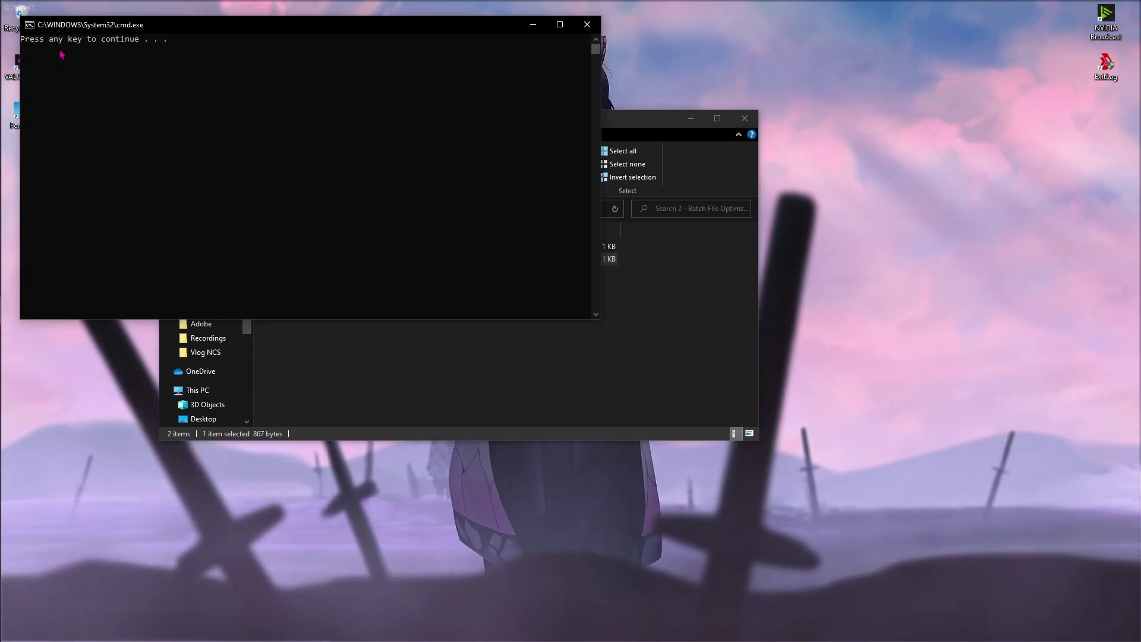
pyautogui.press('Return')
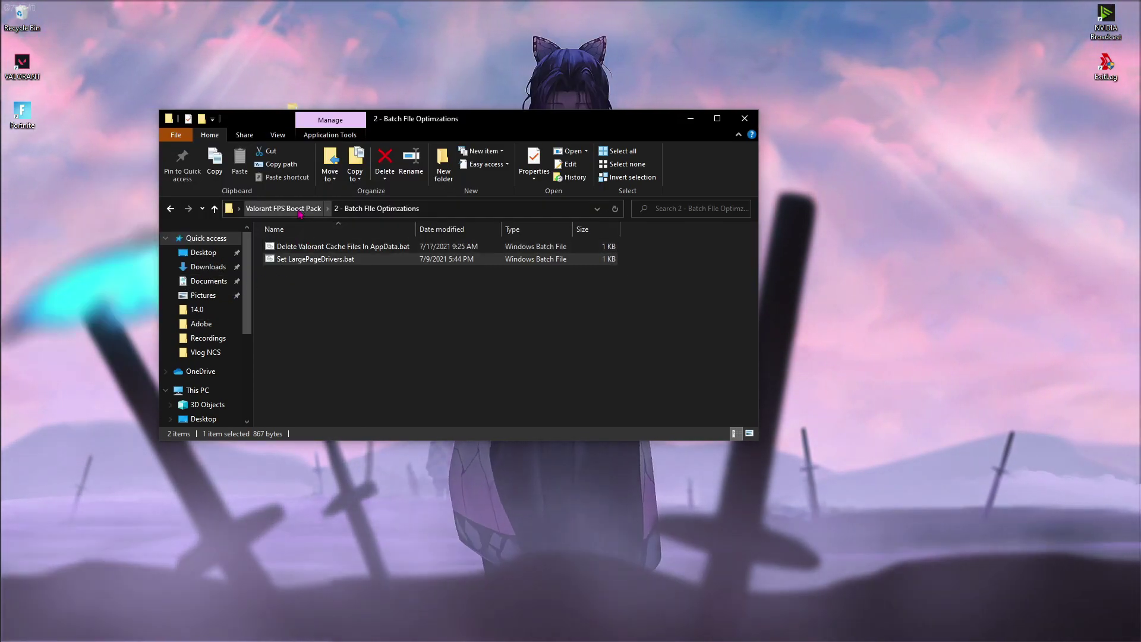
# Open the pack's "3 - GPU Optimizations" folder and look through the AMD Settings, Intel Settings and Nvidia Settings subfolders.
pyautogui.press('BackSpace')
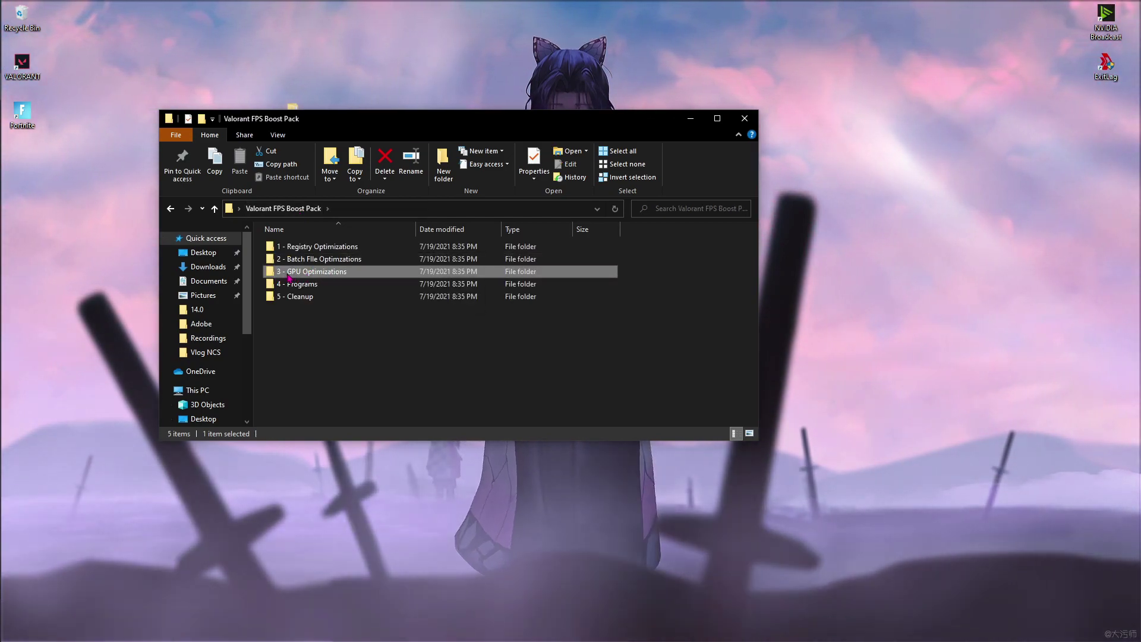
pyautogui.doubleClick(306, 275)
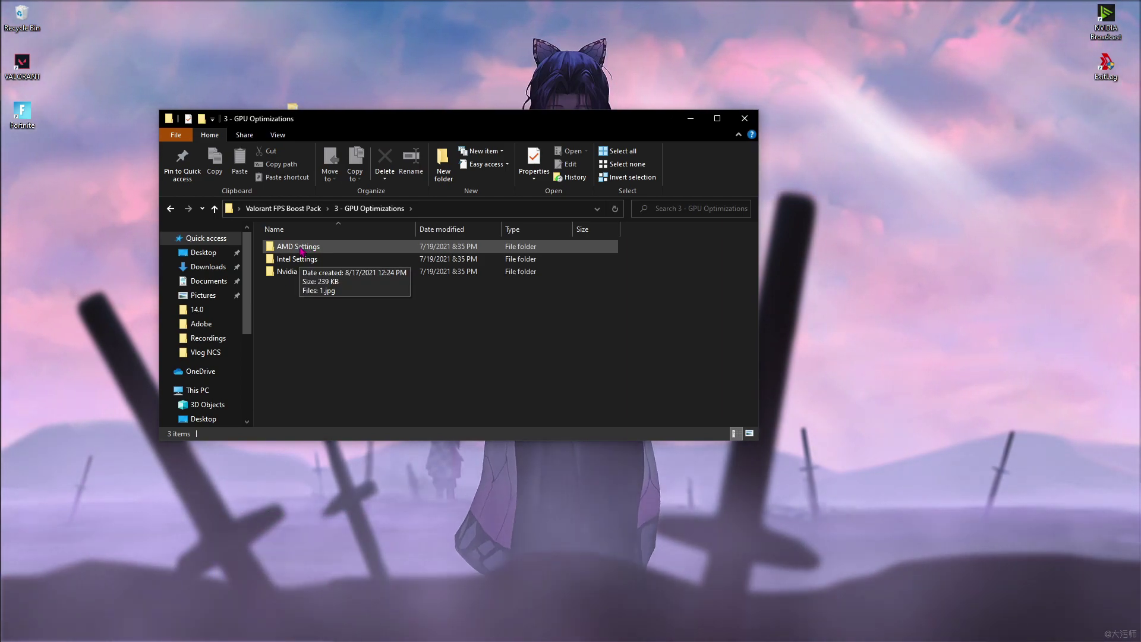
pyautogui.doubleClick(301, 247)
pyautogui.click(358, 209)
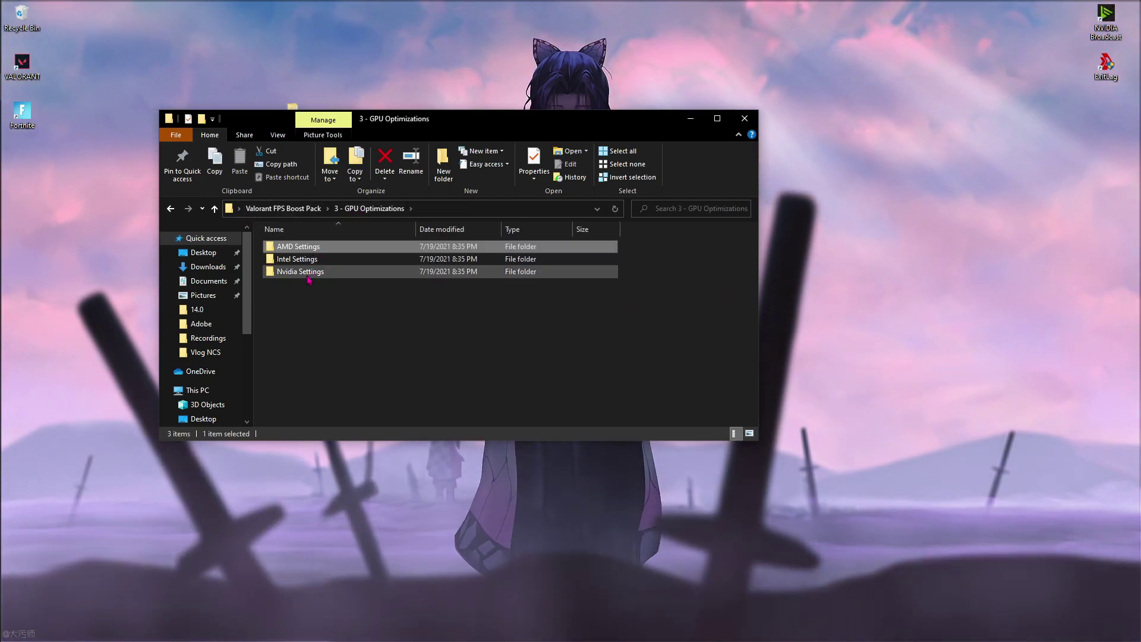
pyautogui.doubleClick(316, 260)
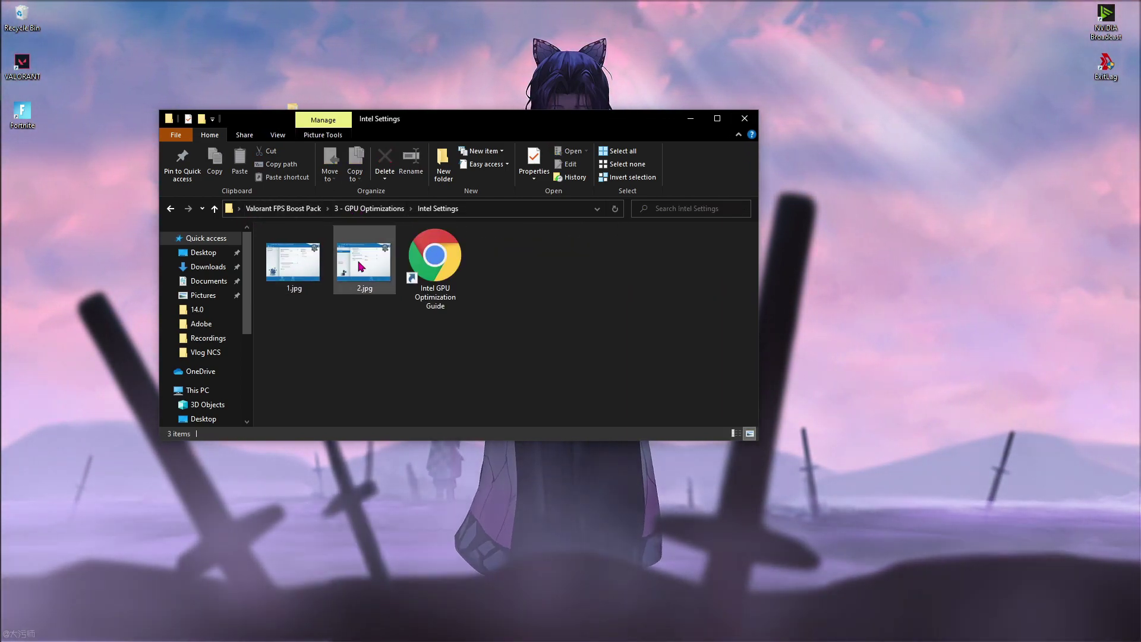
pyautogui.click(369, 208)
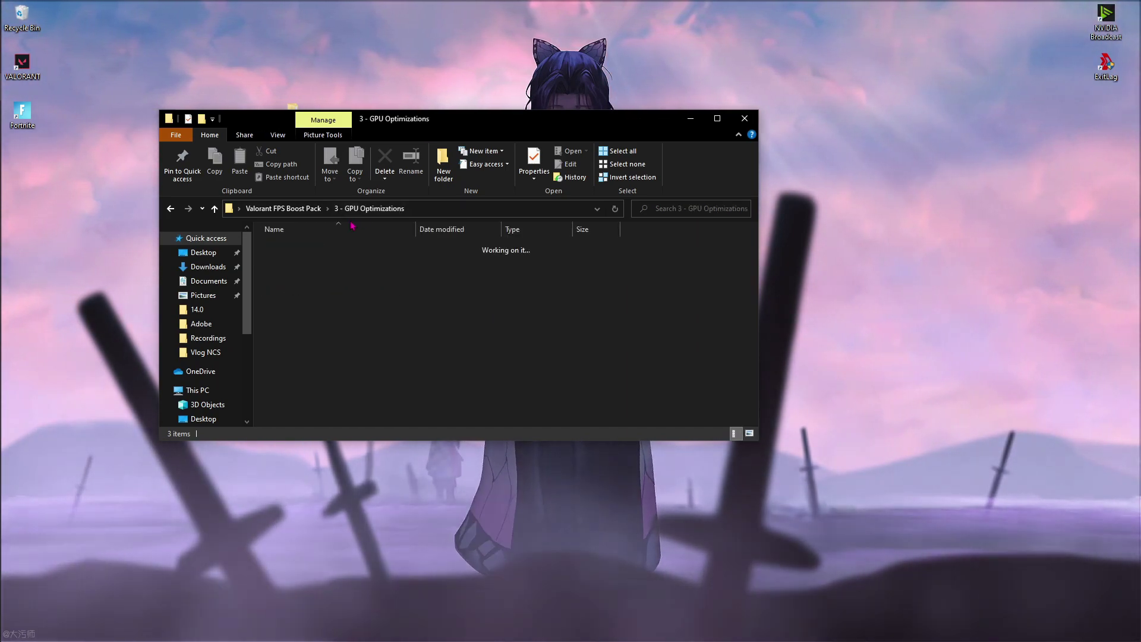
pyautogui.doubleClick(300, 272)
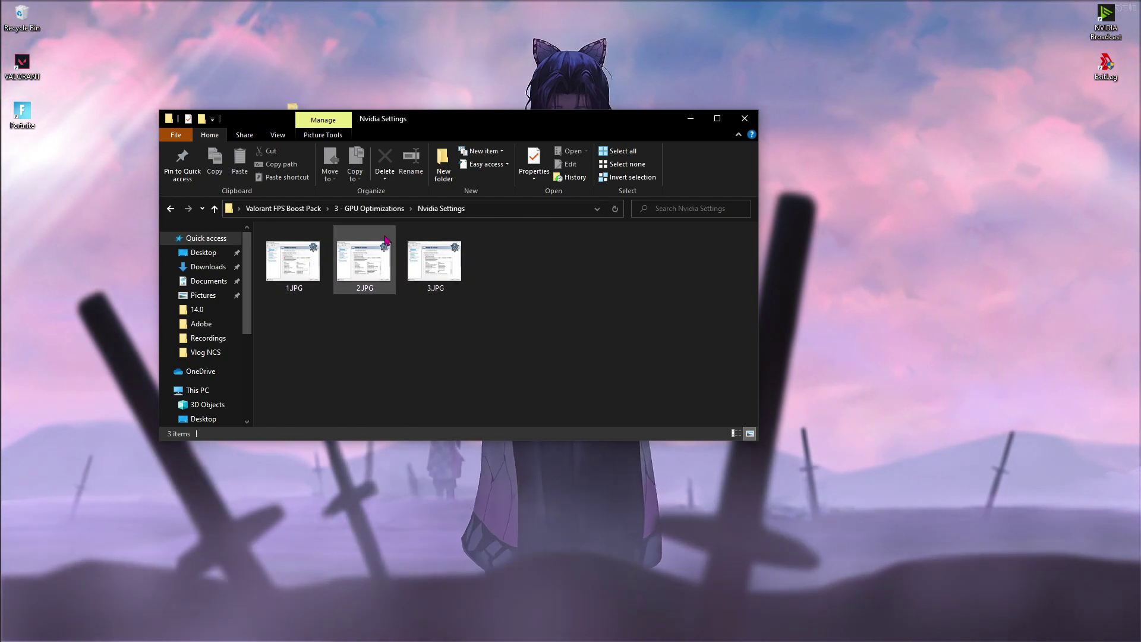
pyautogui.click(369, 208)
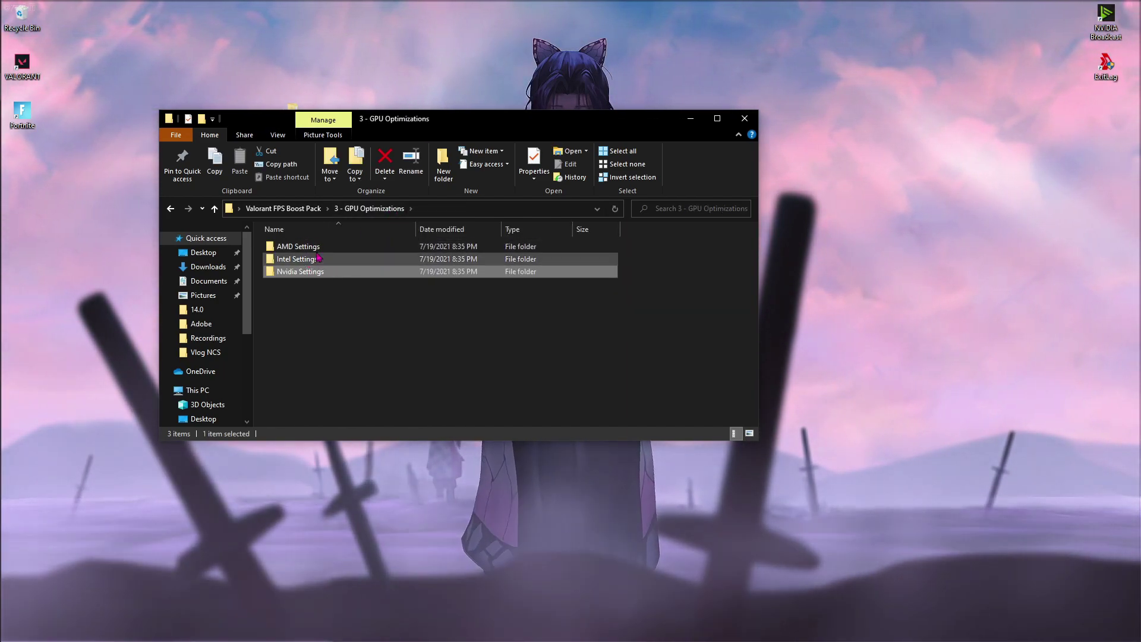
# Go to the pack's "4 - Programs" folder, open "1 - Kill Exe" and launch Kill-Exe.exe.
pyautogui.click(283, 208)
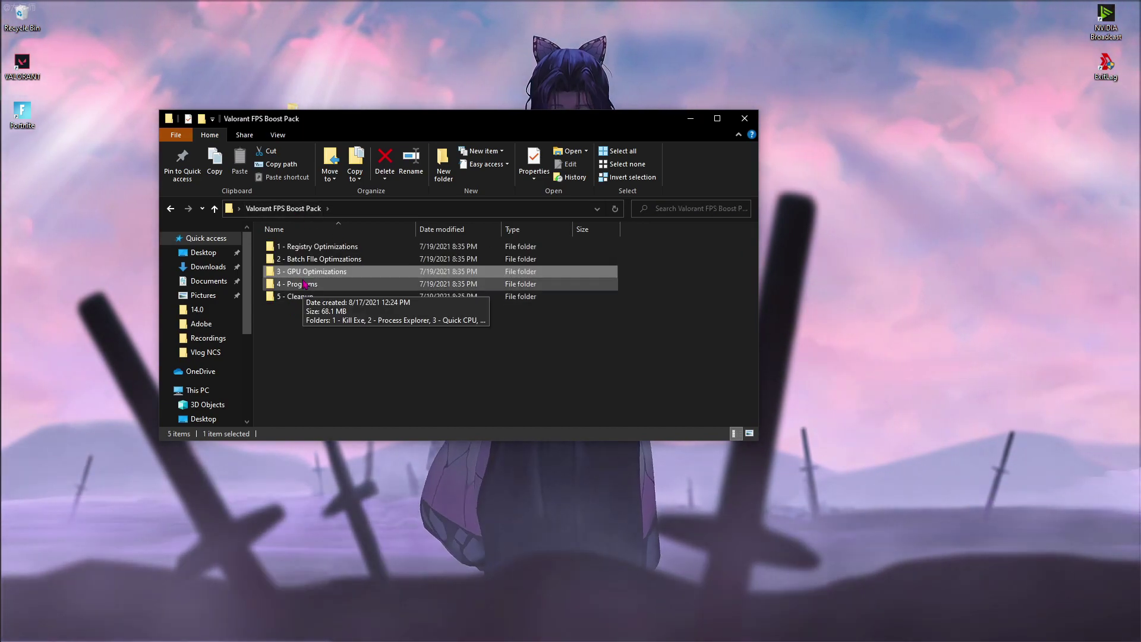
pyautogui.click(299, 289)
pyautogui.doubleClick(334, 289)
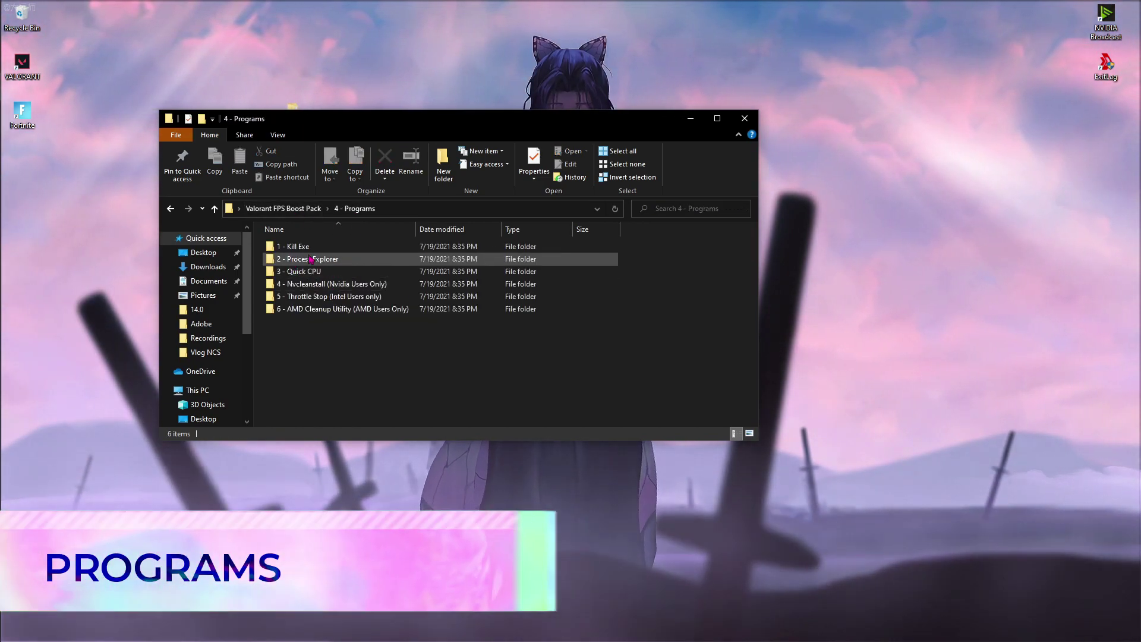
pyautogui.doubleClick(314, 248)
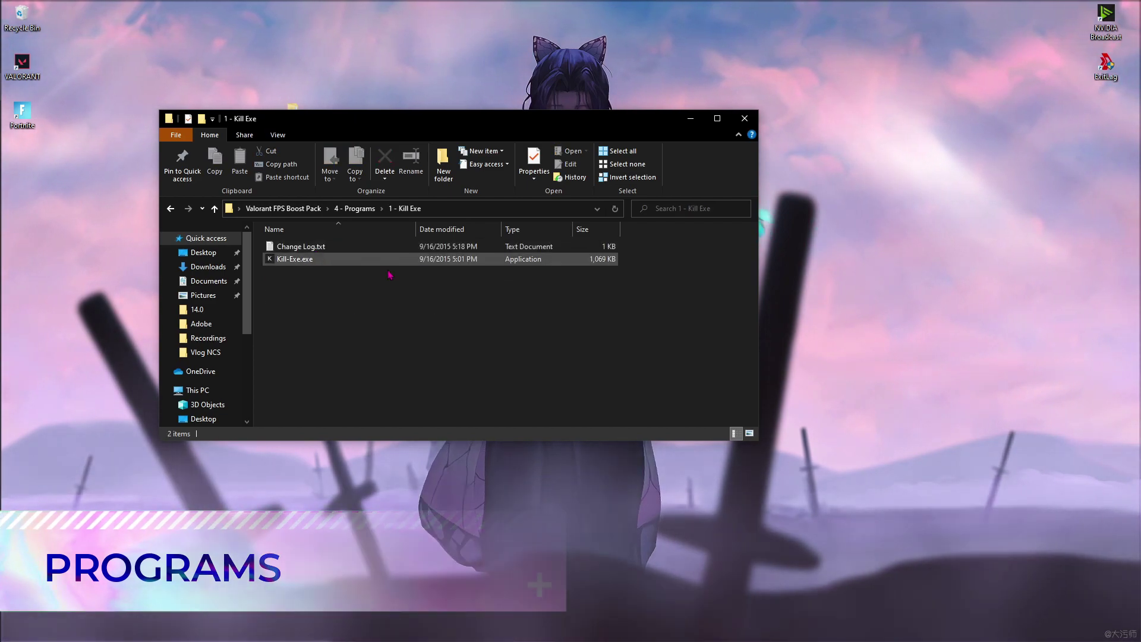
pyautogui.click(323, 260)
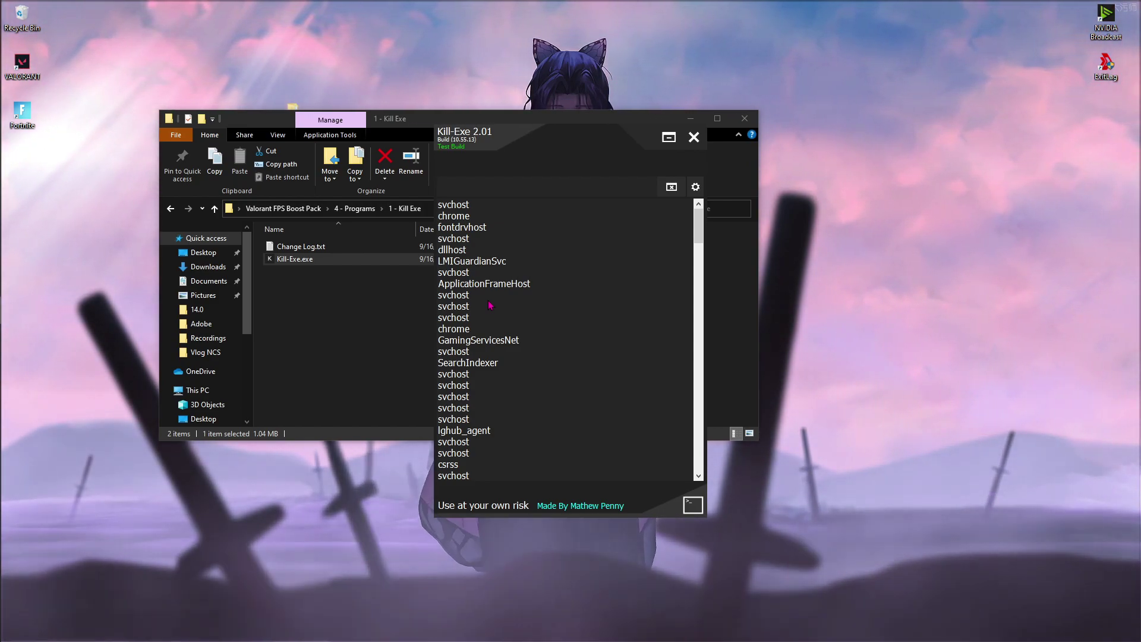
# Look through the Kill-Exe process list, view the Kill All (chrome) Processes option for the chrome process, and close Kill-Exe.
pyautogui.click(472, 283)
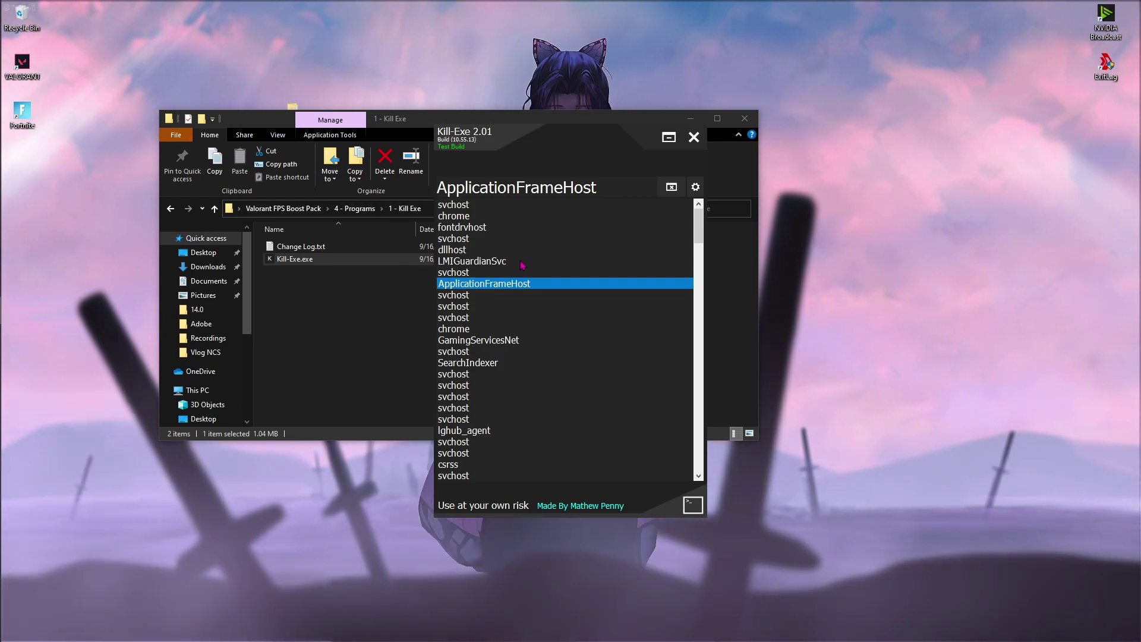
pyautogui.scroll(-4, 524, 264)
pyautogui.scroll(-10, 497, 291)
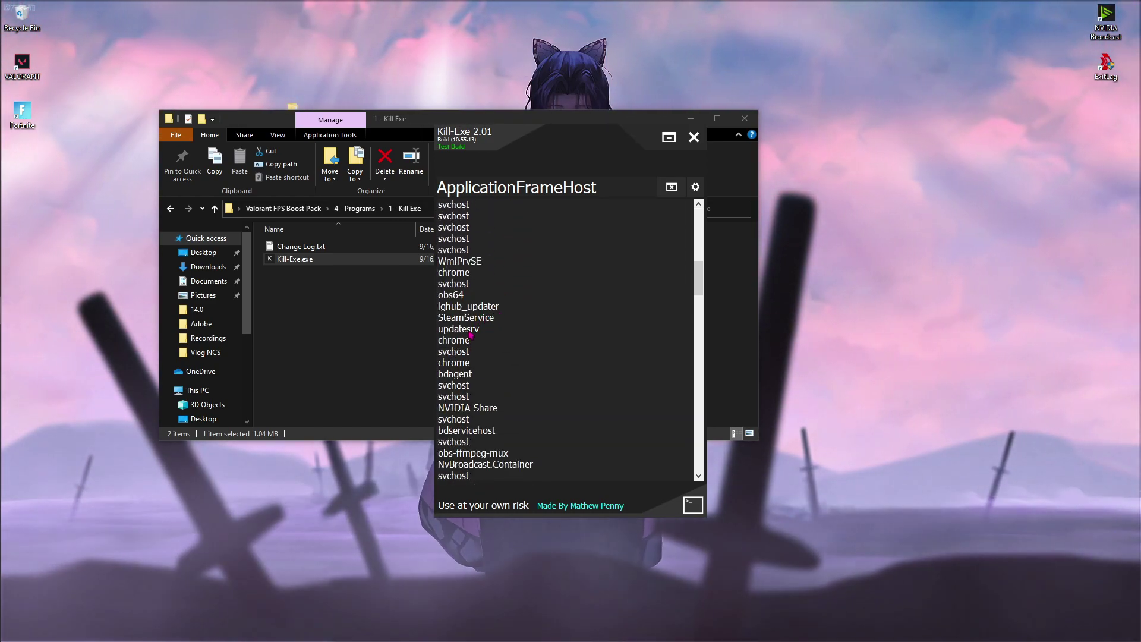
pyautogui.click(450, 341)
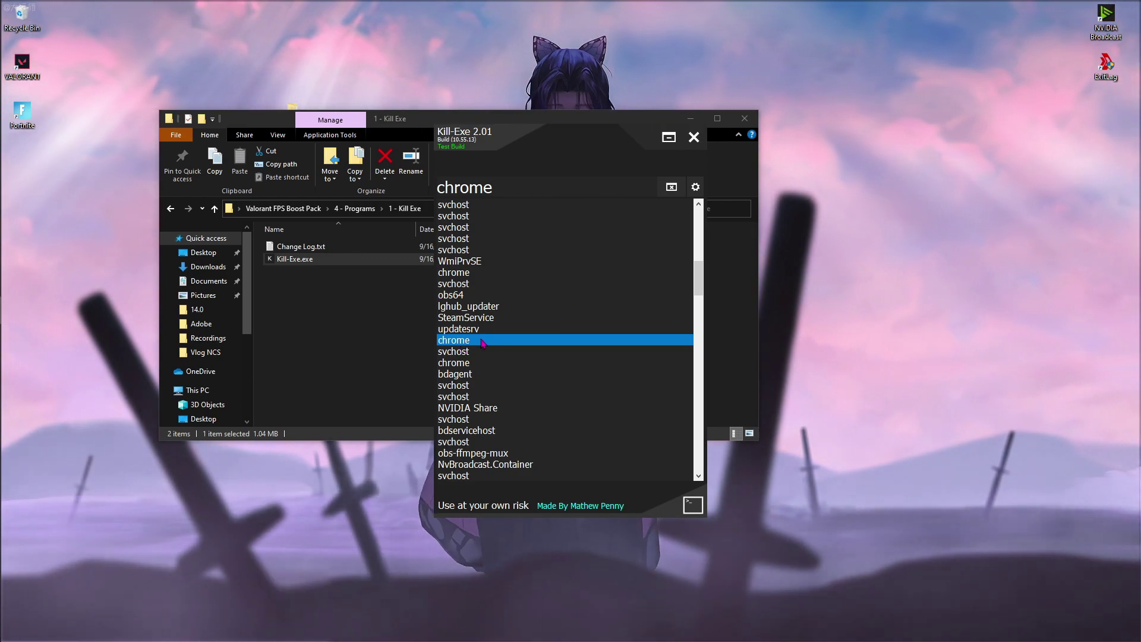
pyautogui.click(697, 189)
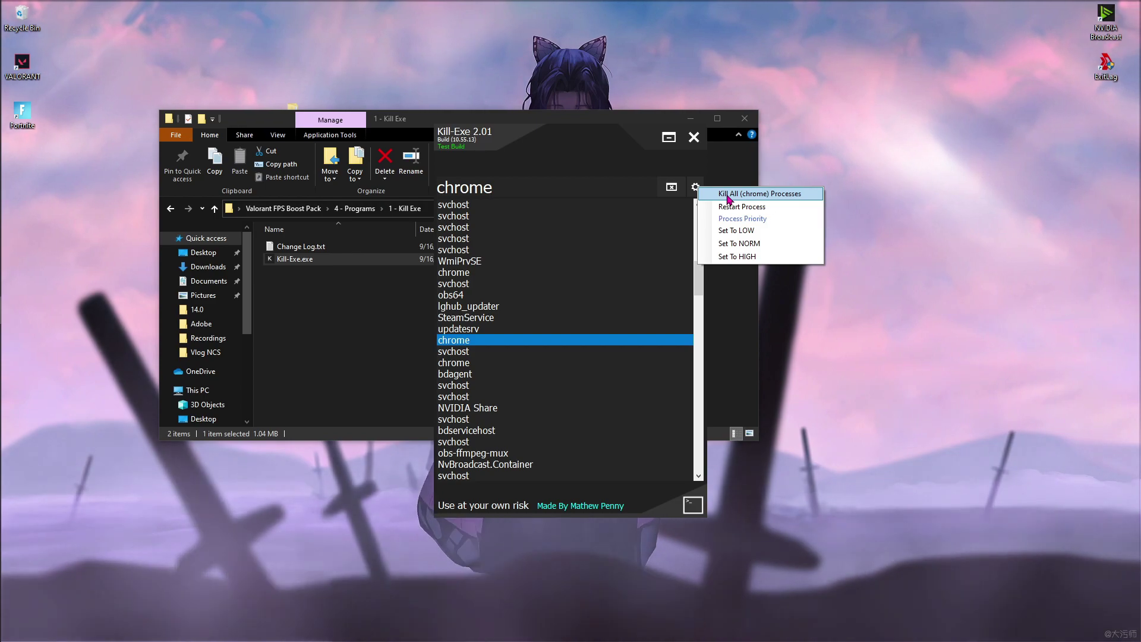
pyautogui.click(729, 196)
pyautogui.click(482, 340)
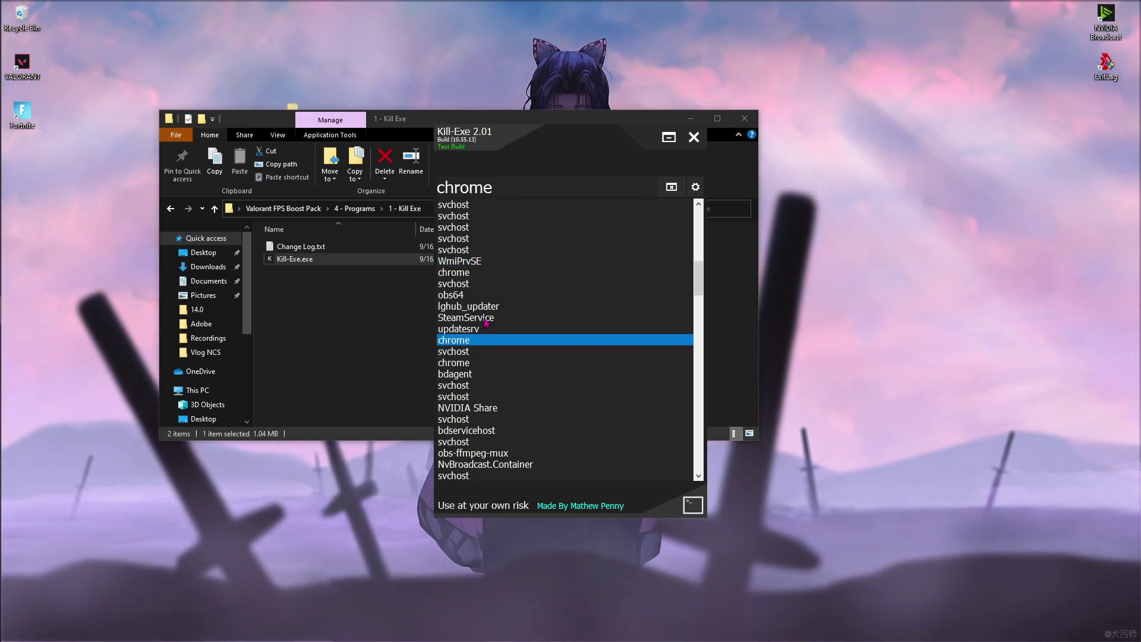
pyautogui.click(693, 136)
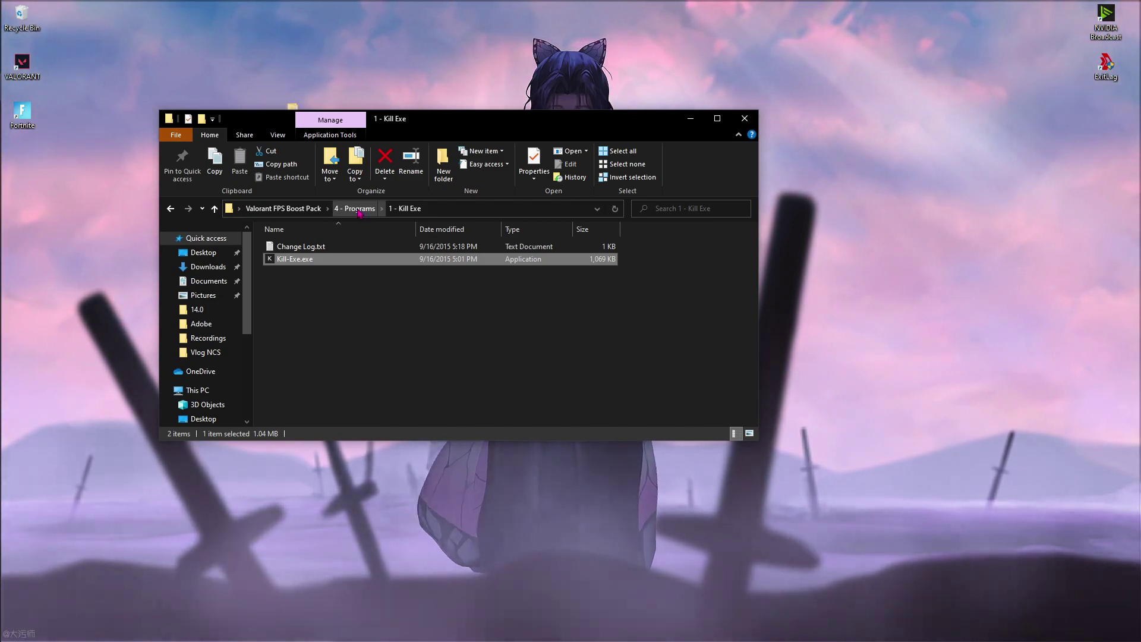
# Return to "4 - Programs", open the "2 - Process Explorer" folder and launch Process Explorer.
pyautogui.click(359, 210)
pyautogui.click(284, 259)
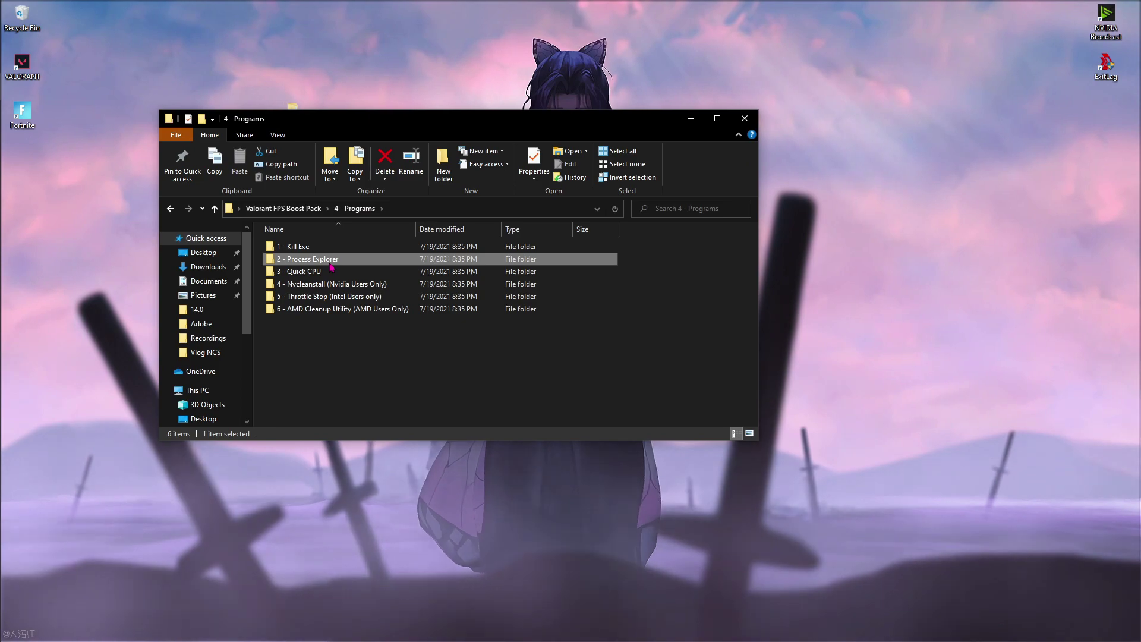
pyautogui.doubleClick(284, 259)
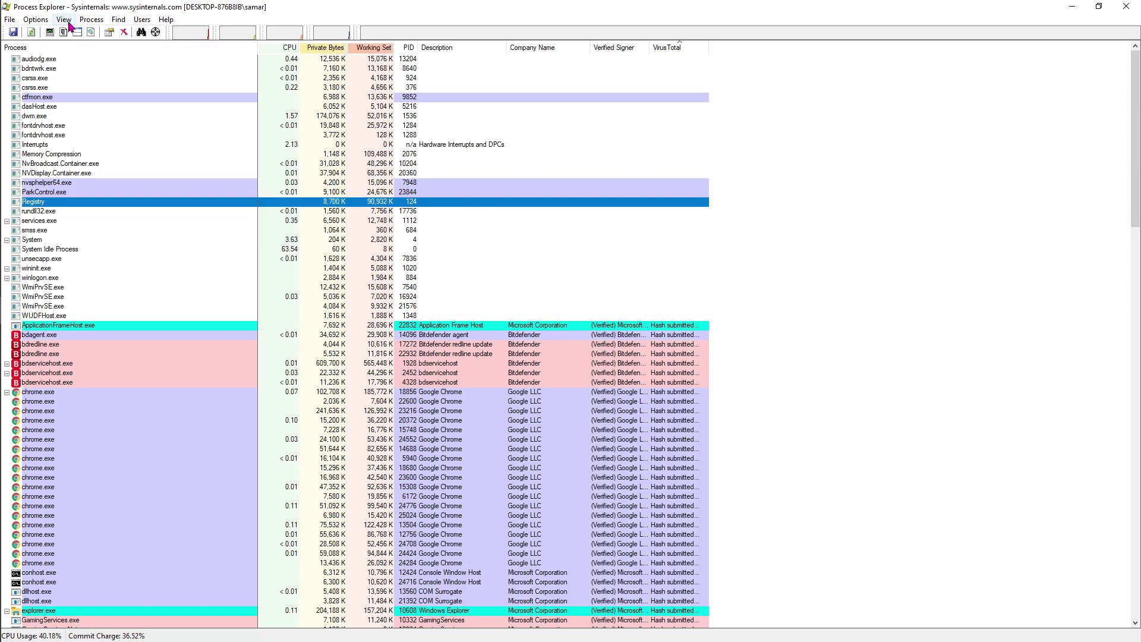
# Check the Verify Image Signatures and Check VirusTotal.com options in Process Explorer, leaving them as they are.
pyautogui.click(36, 20)
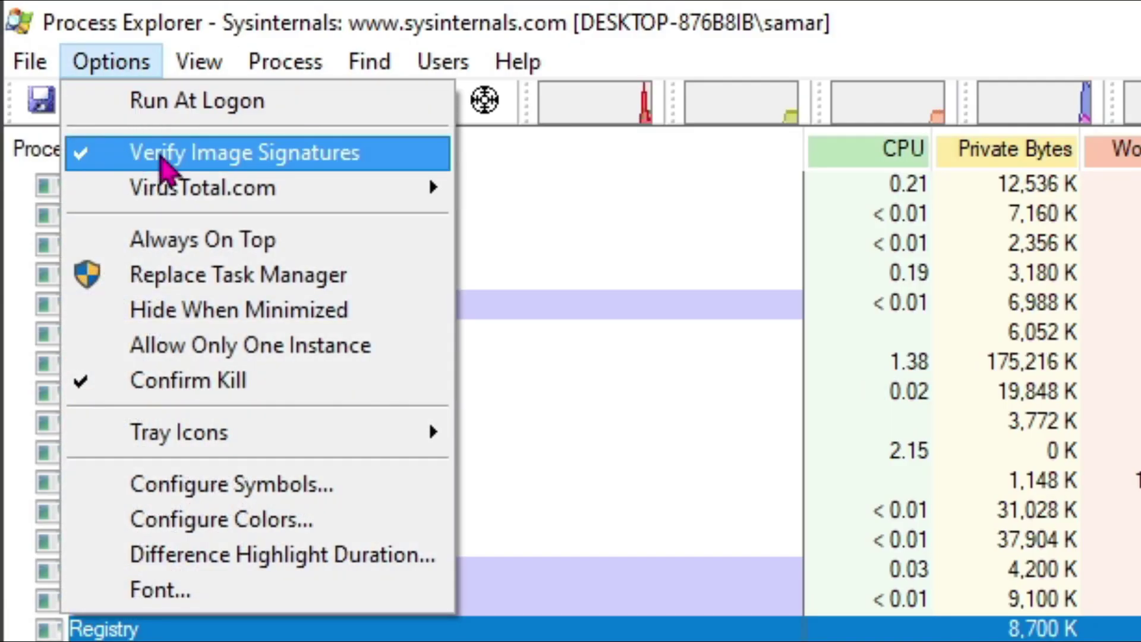
pyautogui.moveTo(230, 189)
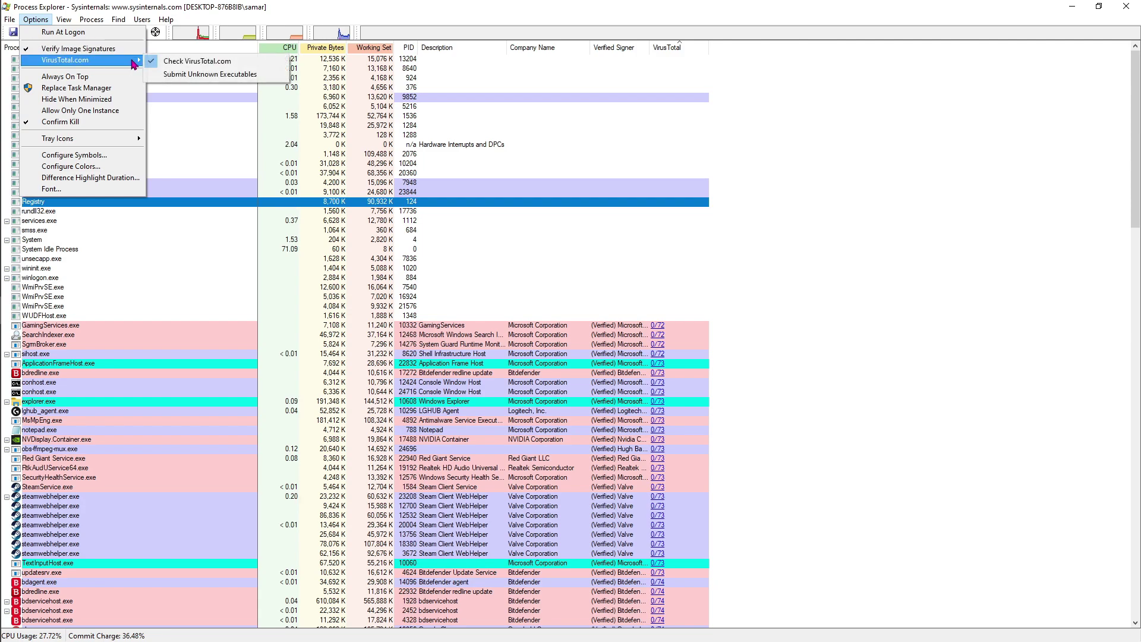
pyautogui.click(931, 234)
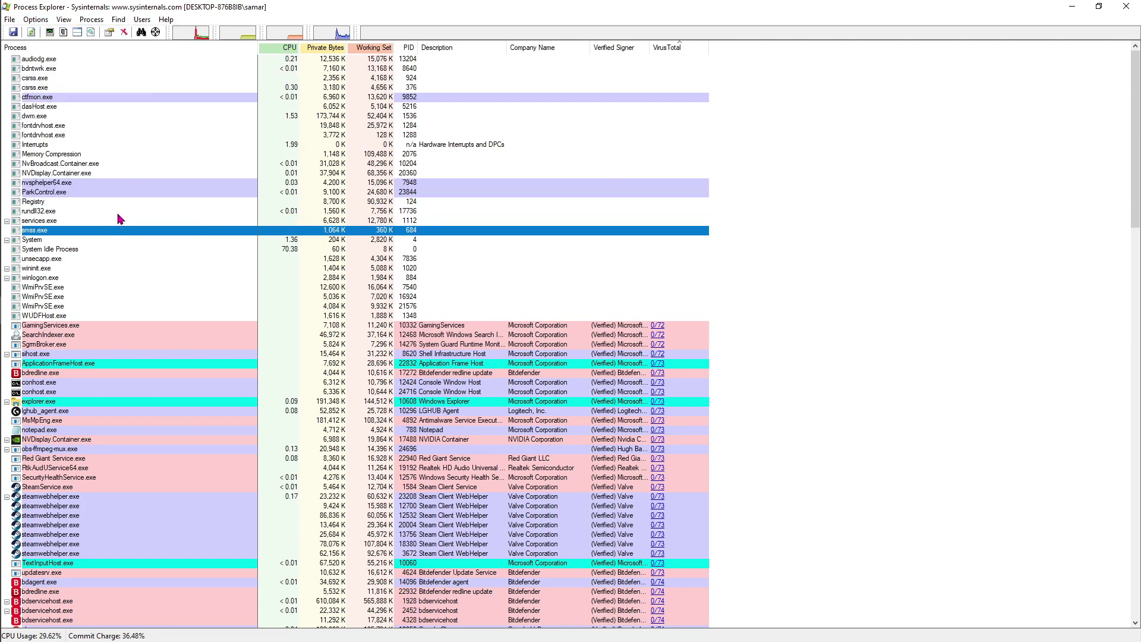
# Examine the processes' verified signers and VirusTotal results, view the Kill Process option for an svchost.exe entry, and close Process Explorer.
pyautogui.scroll(-14, 122, 281)
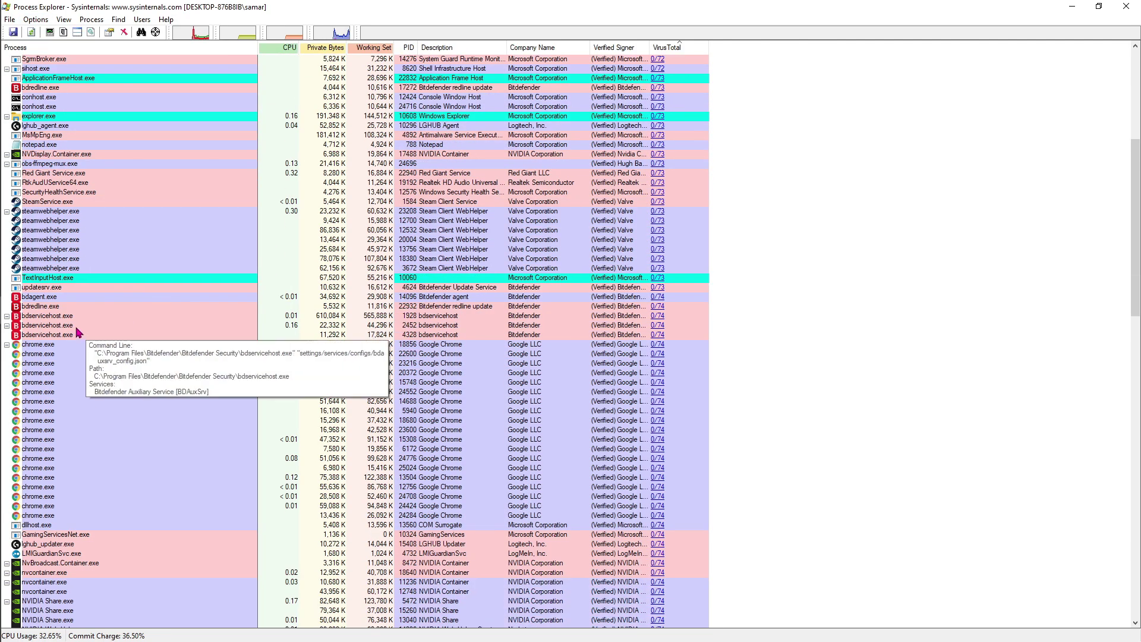
pyautogui.scroll(-11, 80, 356)
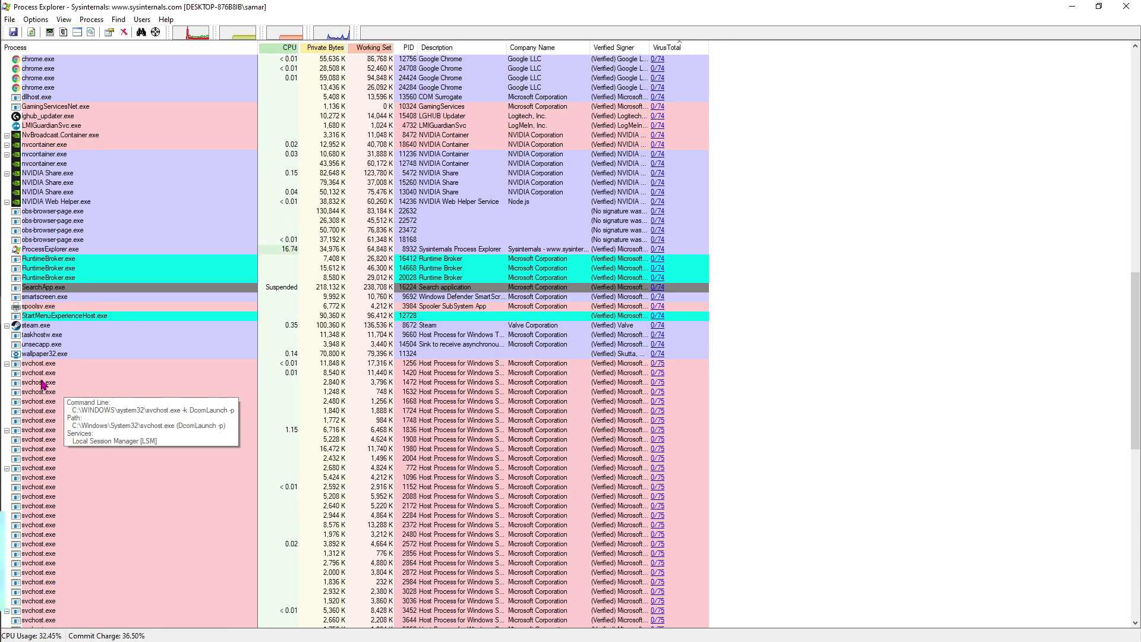
pyautogui.scroll(-3, 77, 420)
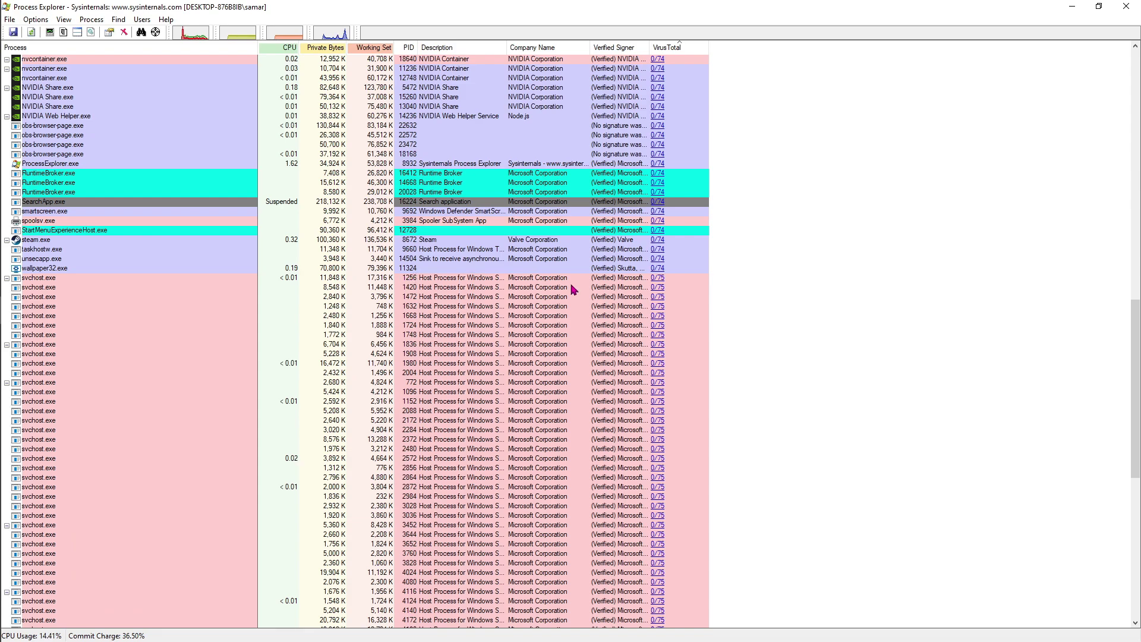
pyautogui.click(597, 411)
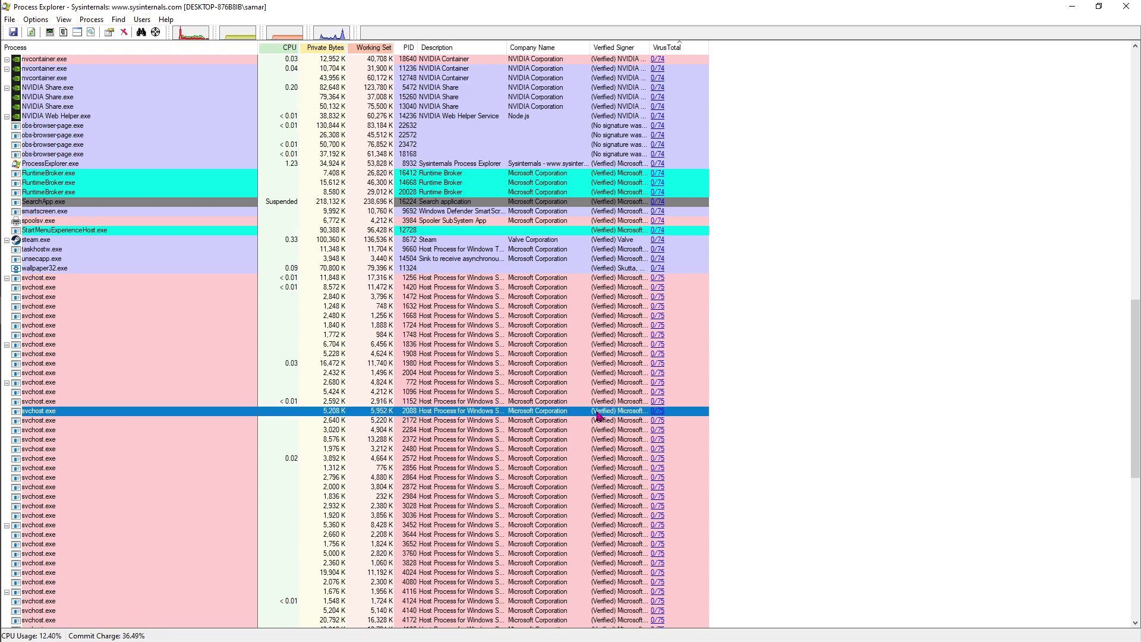
pyautogui.scroll(-1, 618, 344)
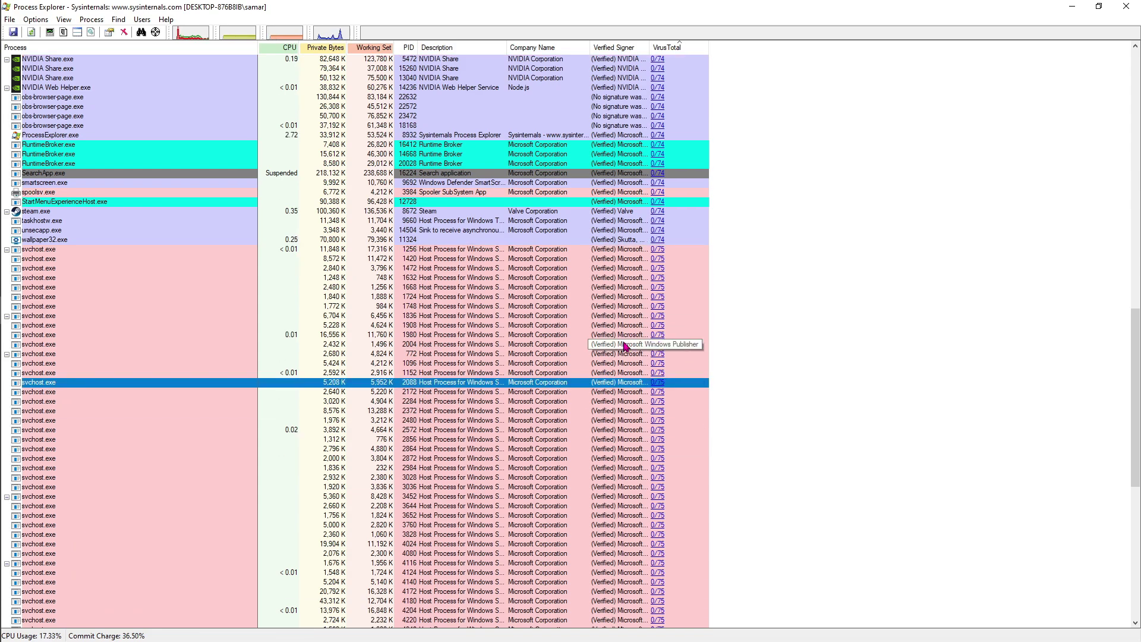
pyautogui.click(371, 344)
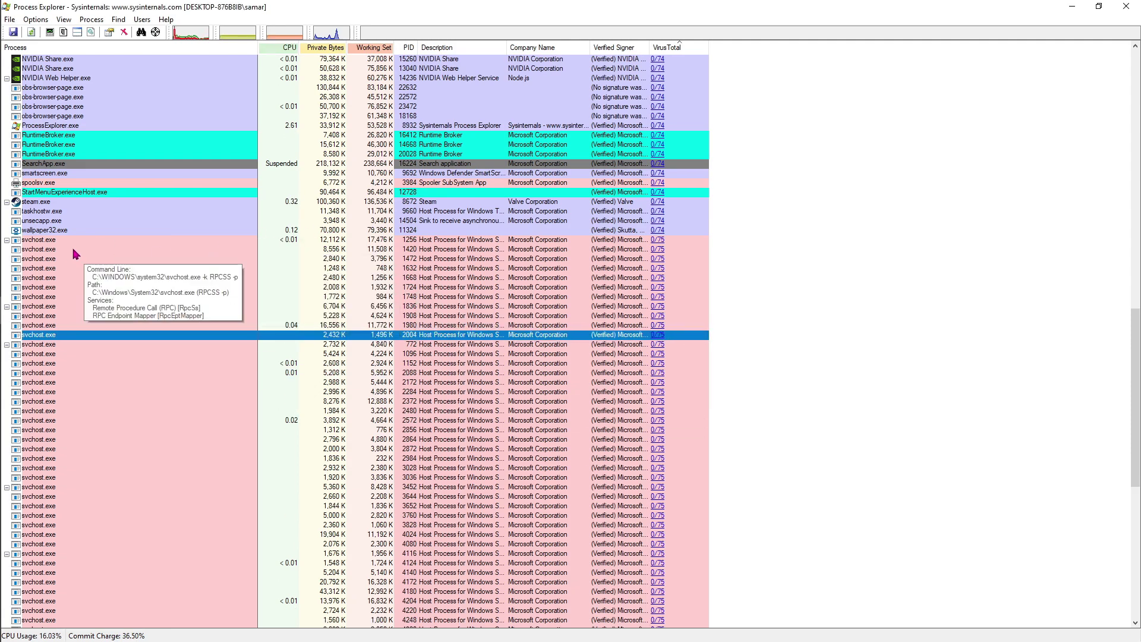
pyautogui.click(614, 250)
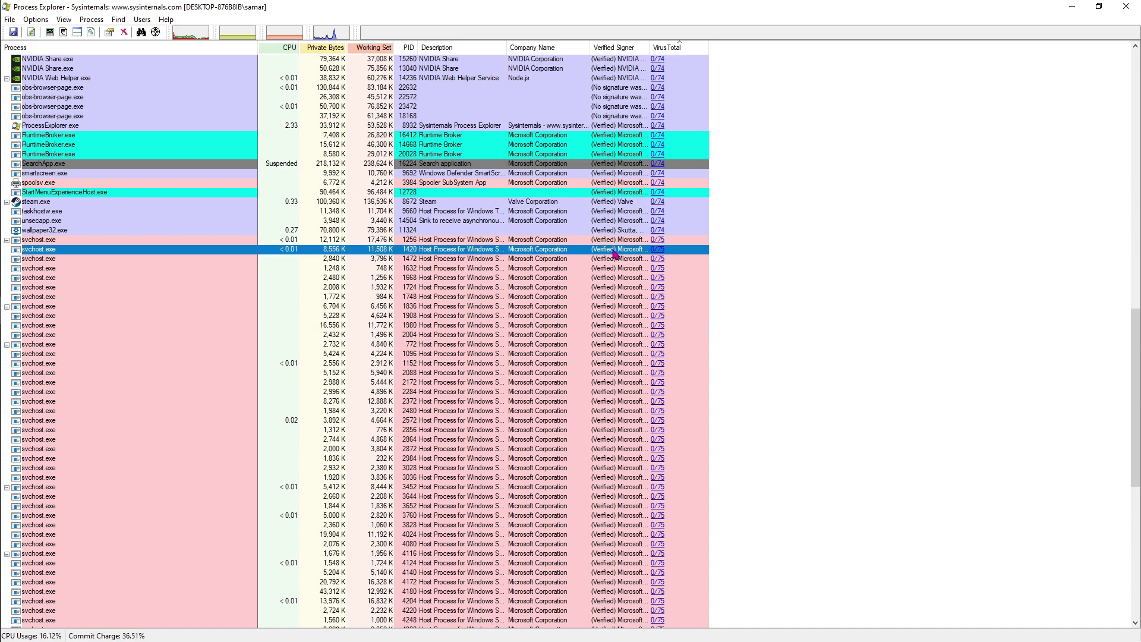
pyautogui.rightClick(614, 255)
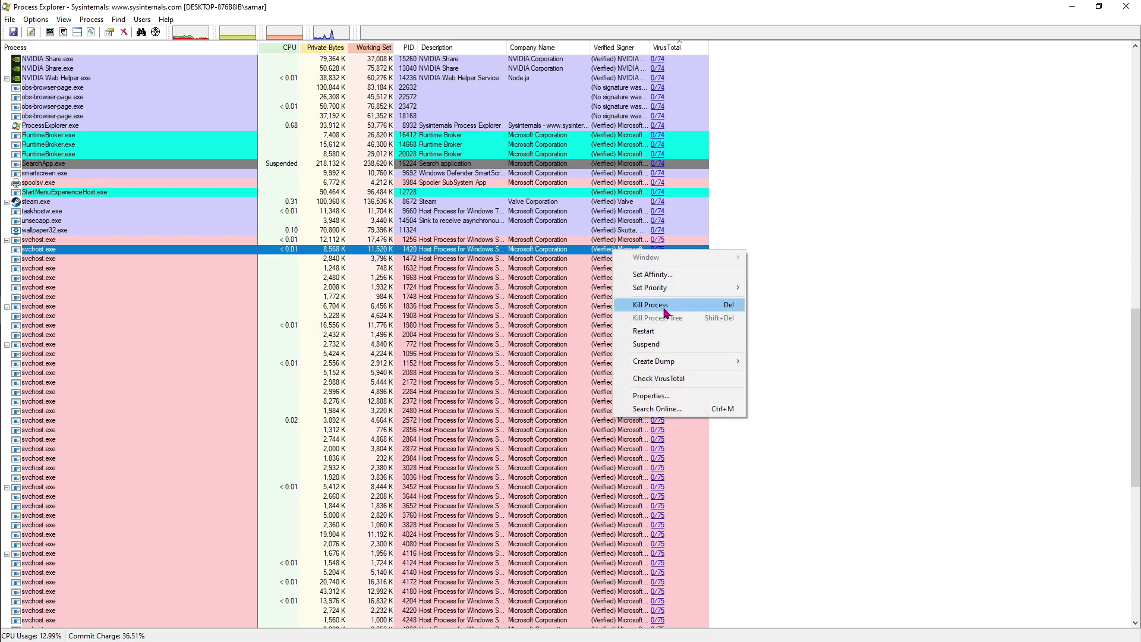
pyautogui.click(911, 308)
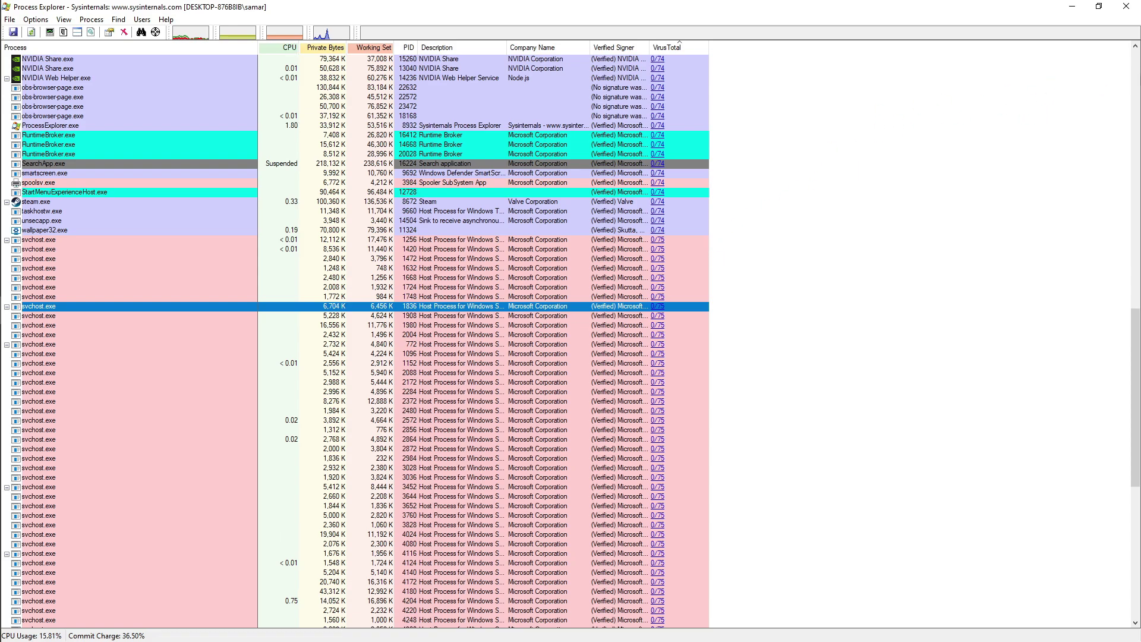
pyautogui.click(1126, 6)
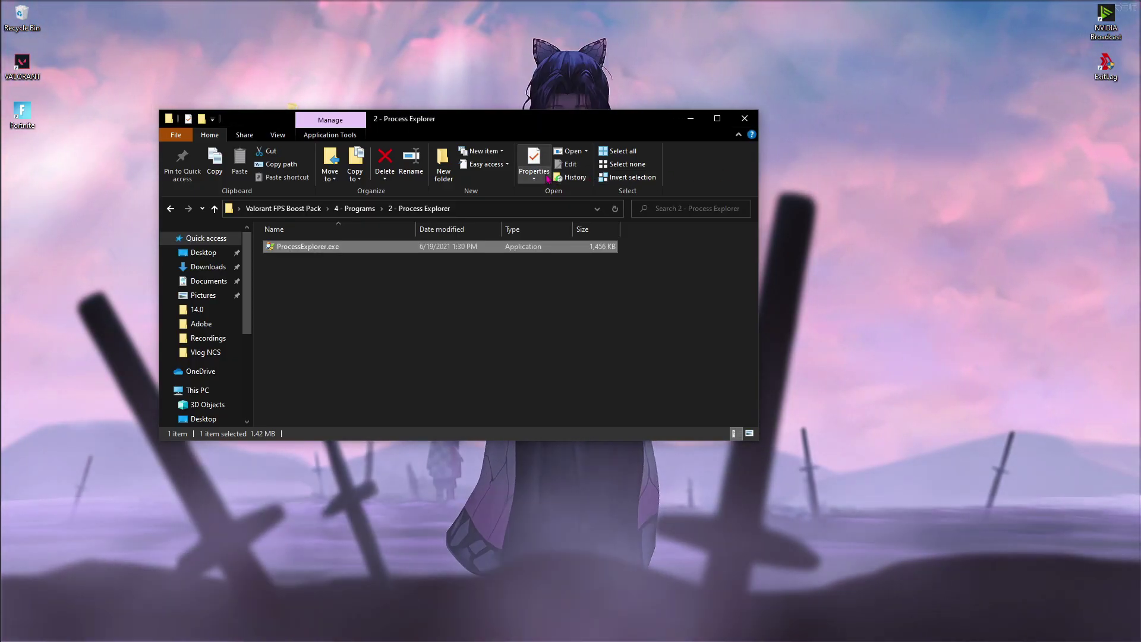
# Return to the pack's "4 - Programs" folder, open "3 - Quick CPU", and launch the installed Quick CPU program.
pyautogui.click(357, 208)
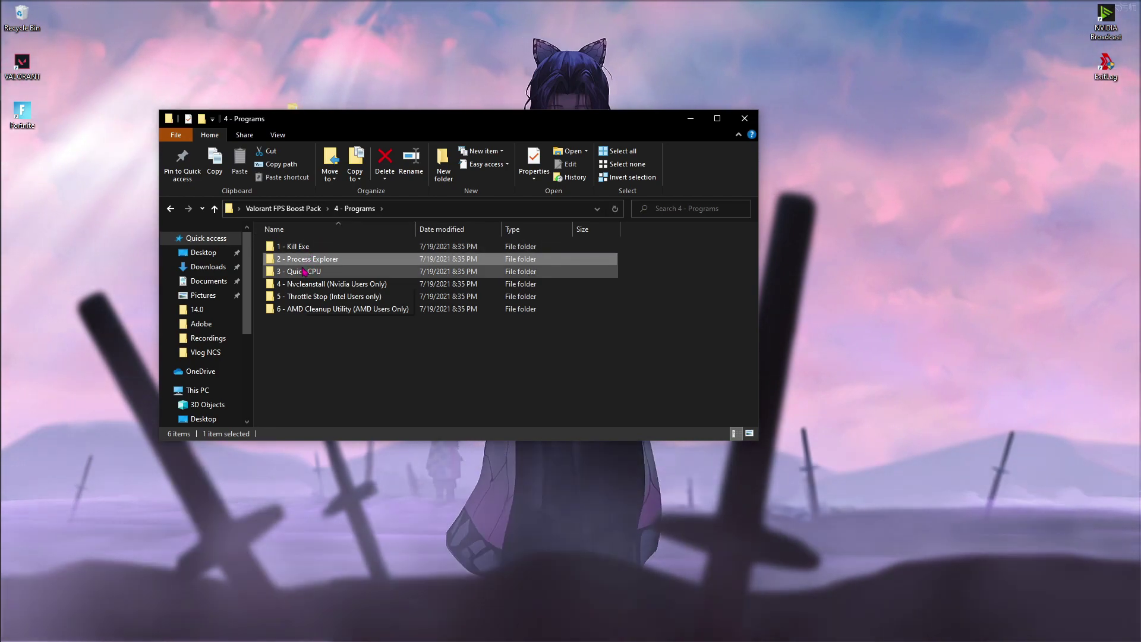
pyautogui.click(302, 271)
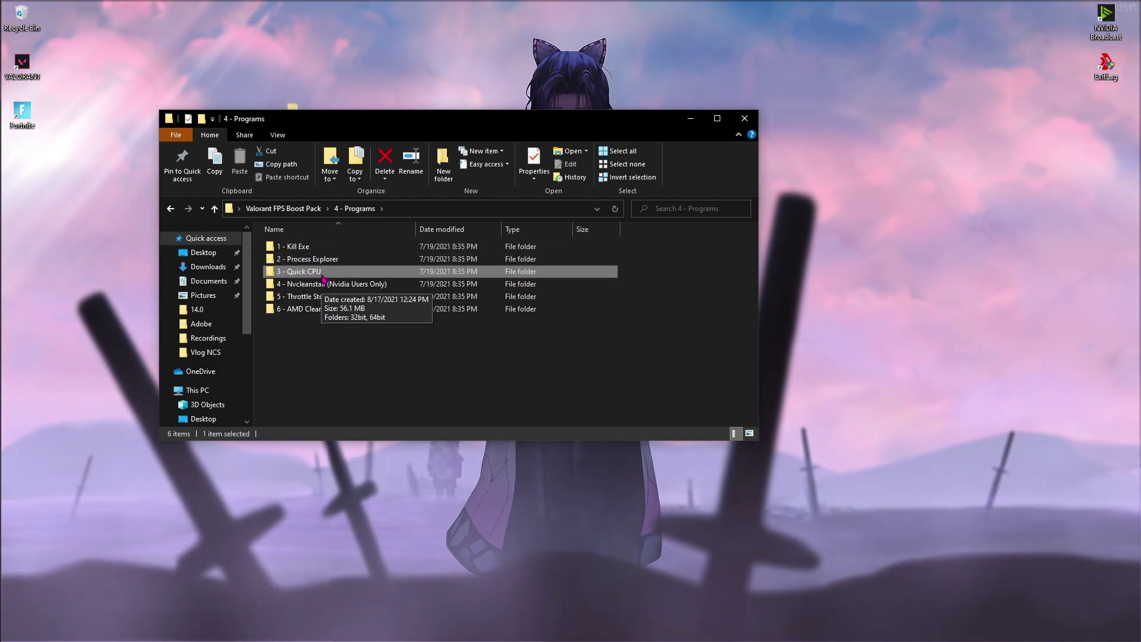
pyautogui.doubleClick(302, 271)
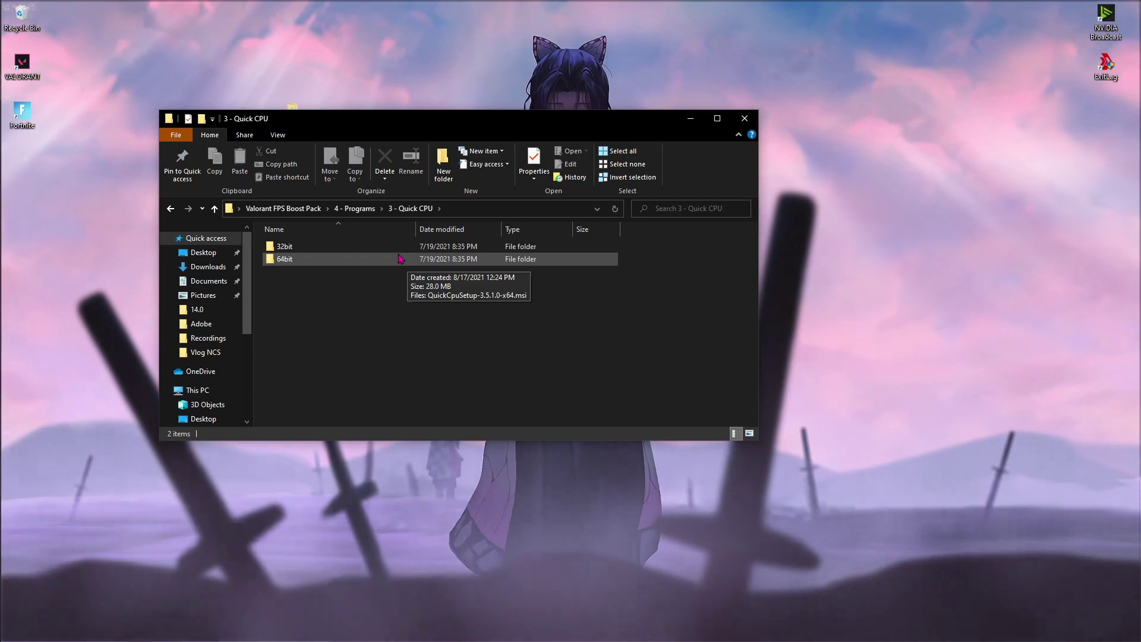
pyautogui.press('super')
pyautogui.click(110, 36)
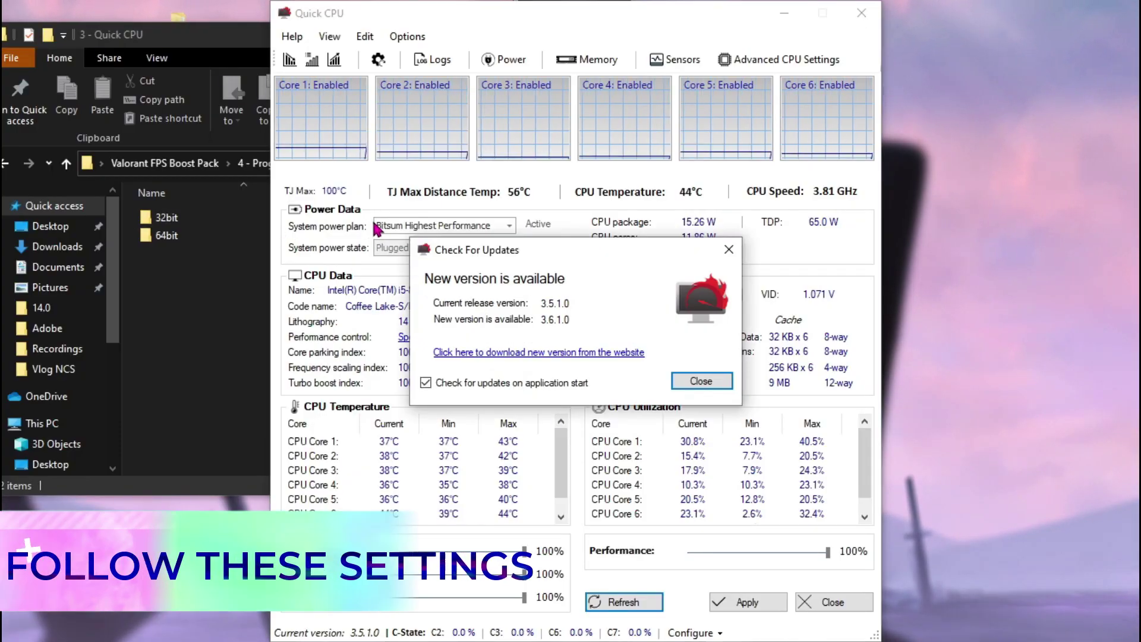
# Dismiss the Quick CPU update notice, set the system power plan to Bitsum Highest Performance, and open the Memory options.
pyautogui.click(701, 381)
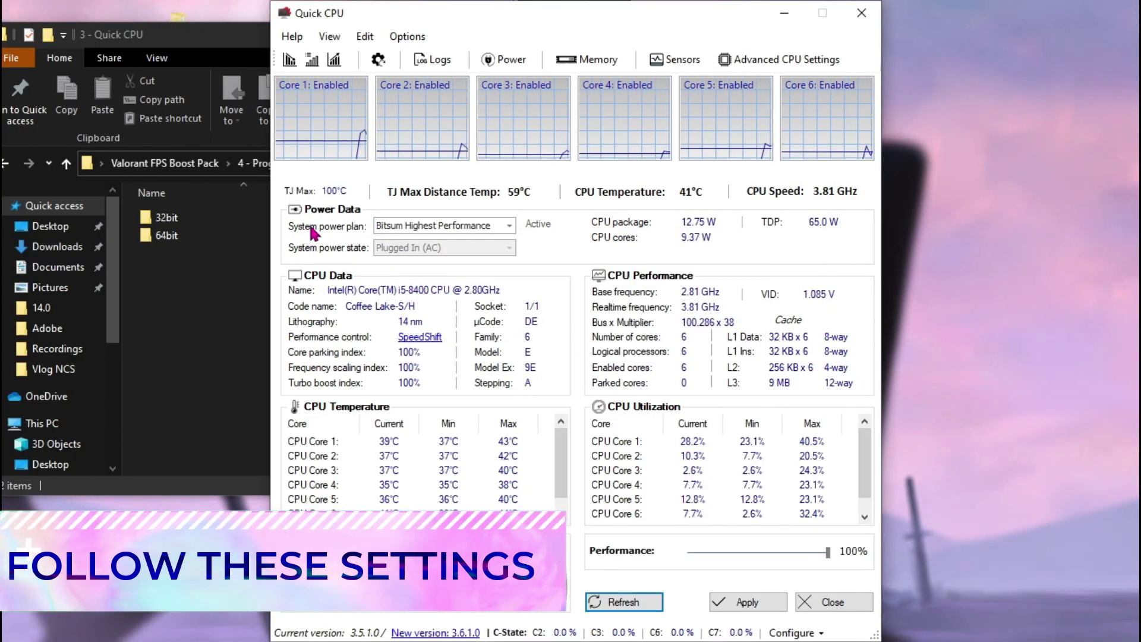
pyautogui.click(508, 226)
pyautogui.click(423, 275)
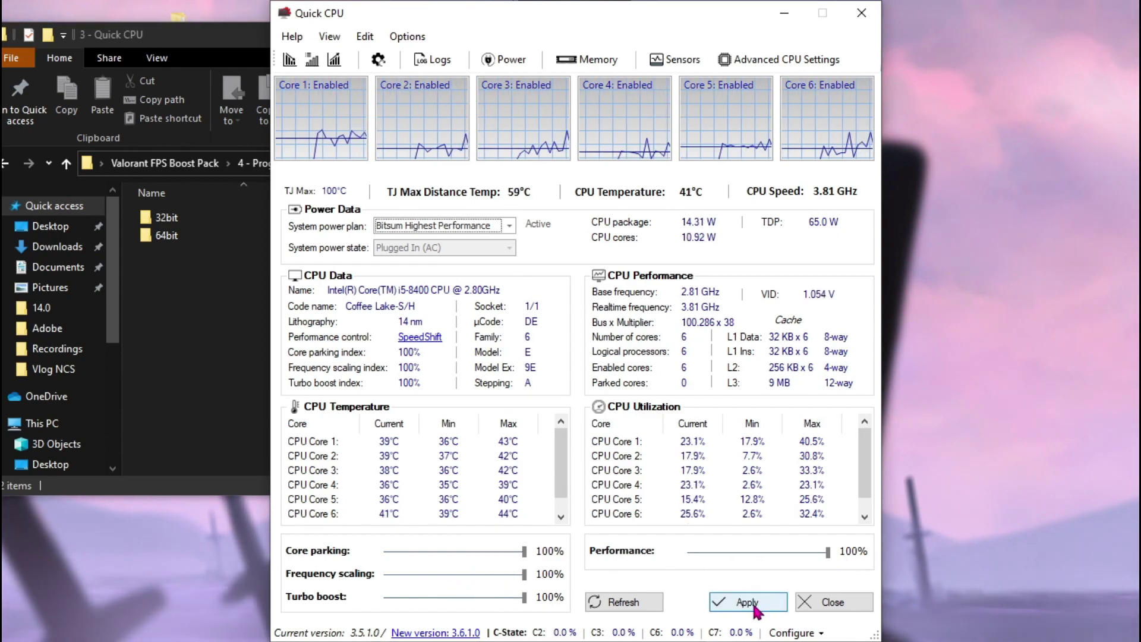
pyautogui.click(586, 61)
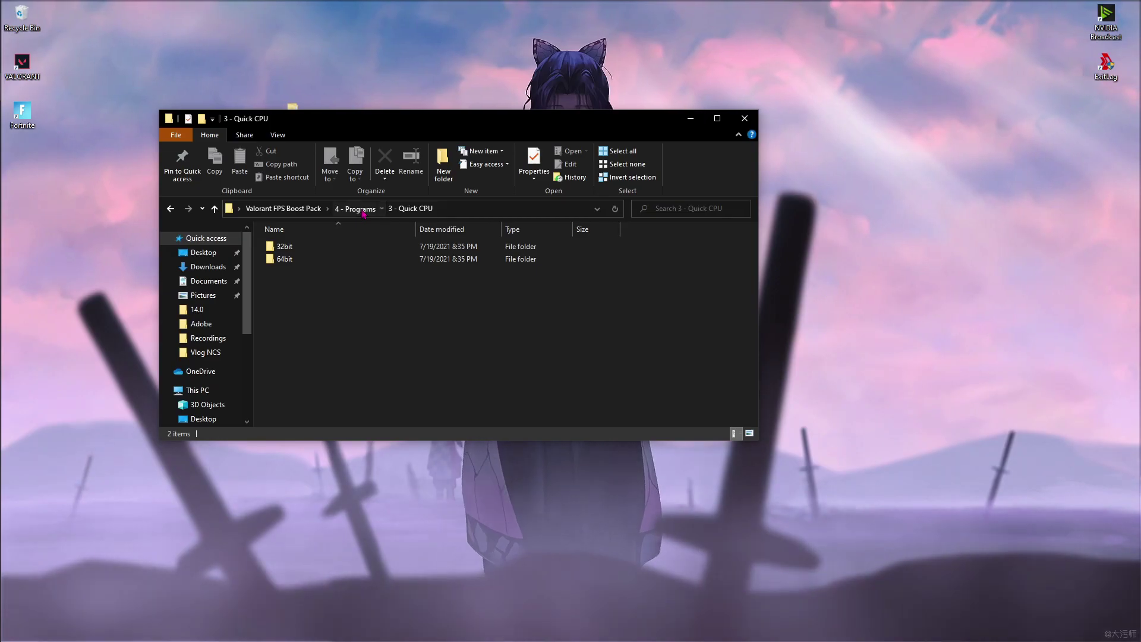
# Return to "4 - Programs", open the "4 - Nvcleanstall (Nvidia Users Only)" folder and launch NVCleanstall.exe.
pyautogui.click(344, 208)
pyautogui.click(355, 285)
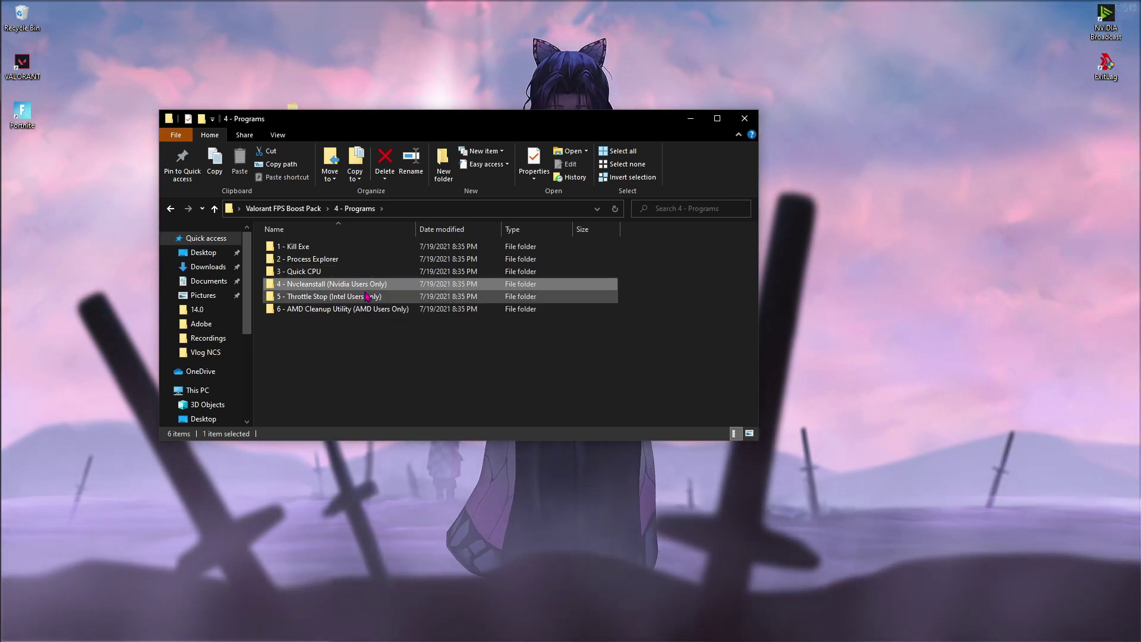
pyautogui.click(364, 296)
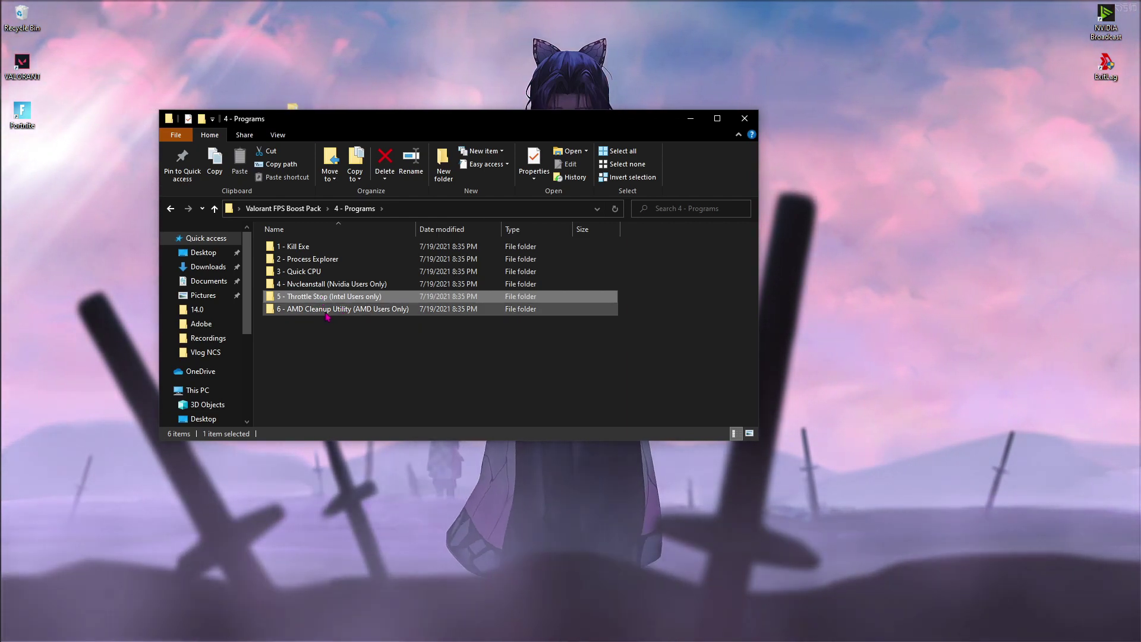
pyautogui.click(326, 313)
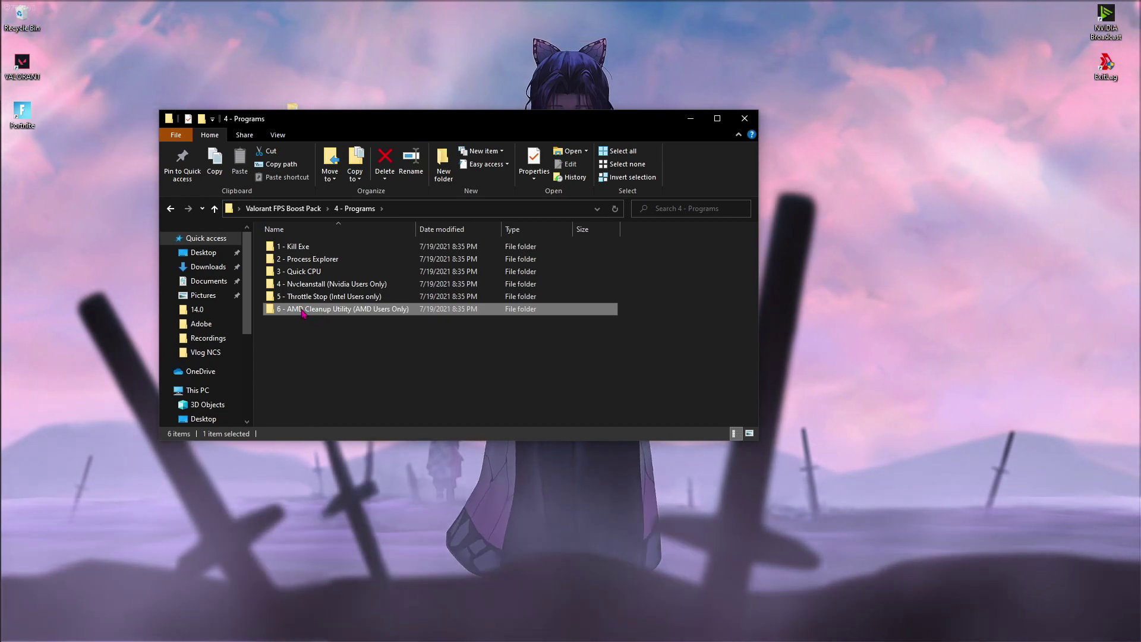
pyautogui.click(325, 286)
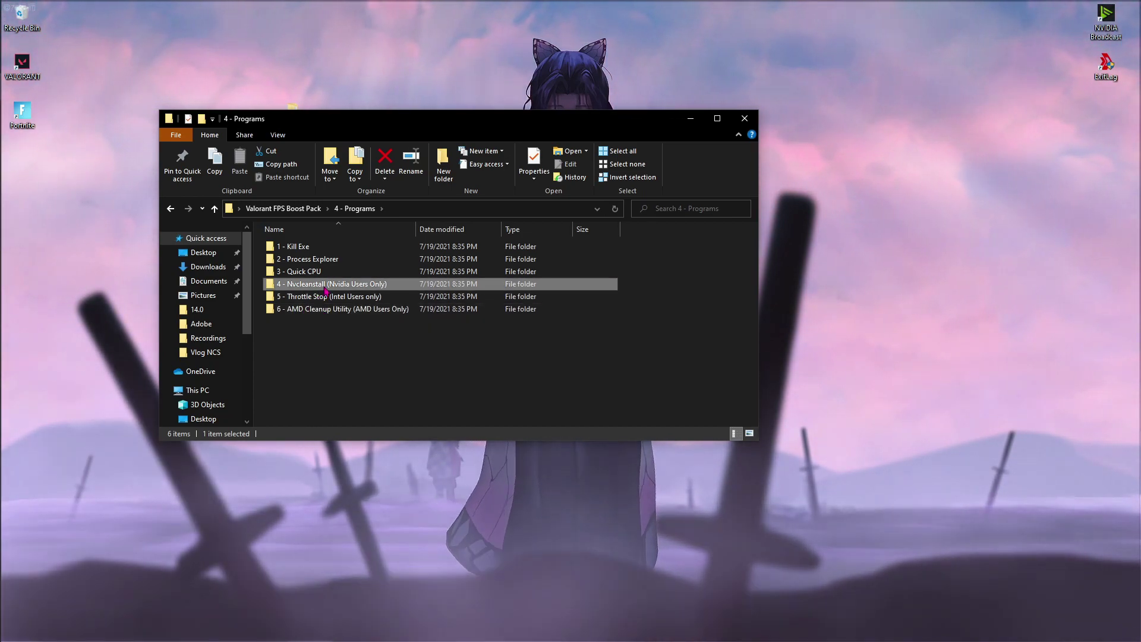
pyautogui.doubleClick(326, 288)
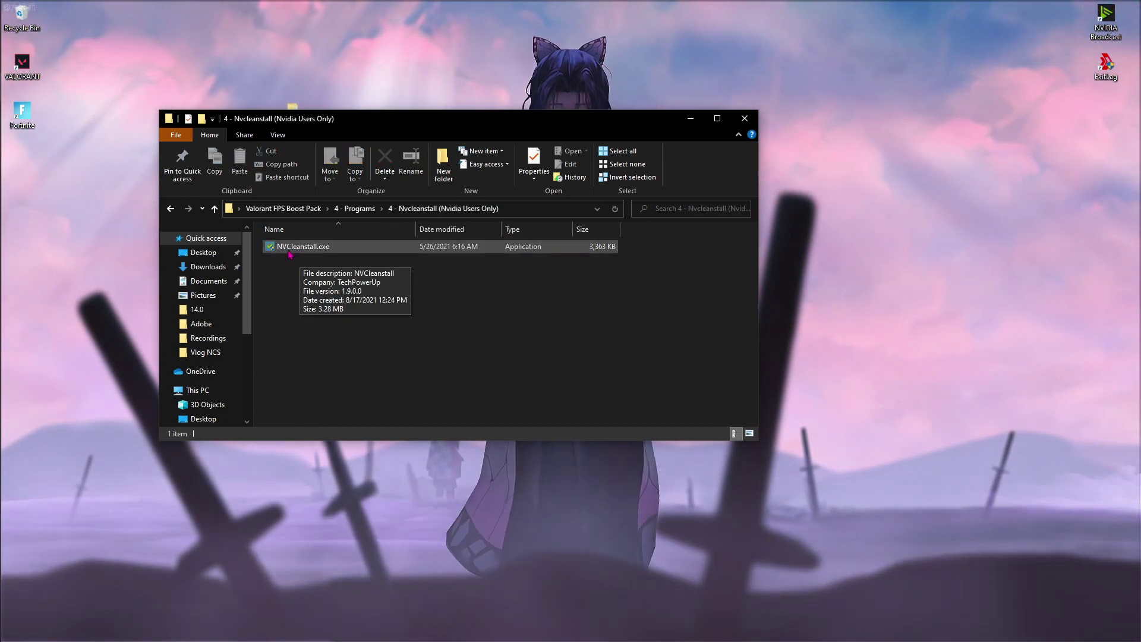
pyautogui.doubleClick(290, 249)
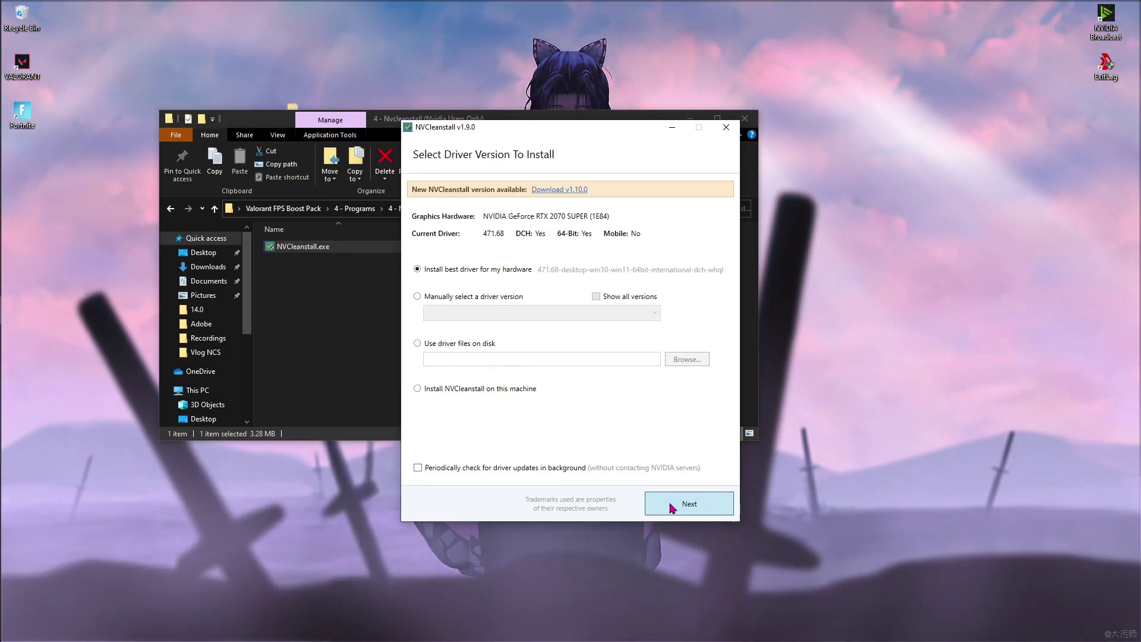
# Prepare a best-driver installer with only Display Driver and Perform a Clean Installation selected, and close NVCleanstall without installing.
pyautogui.click(672, 508)
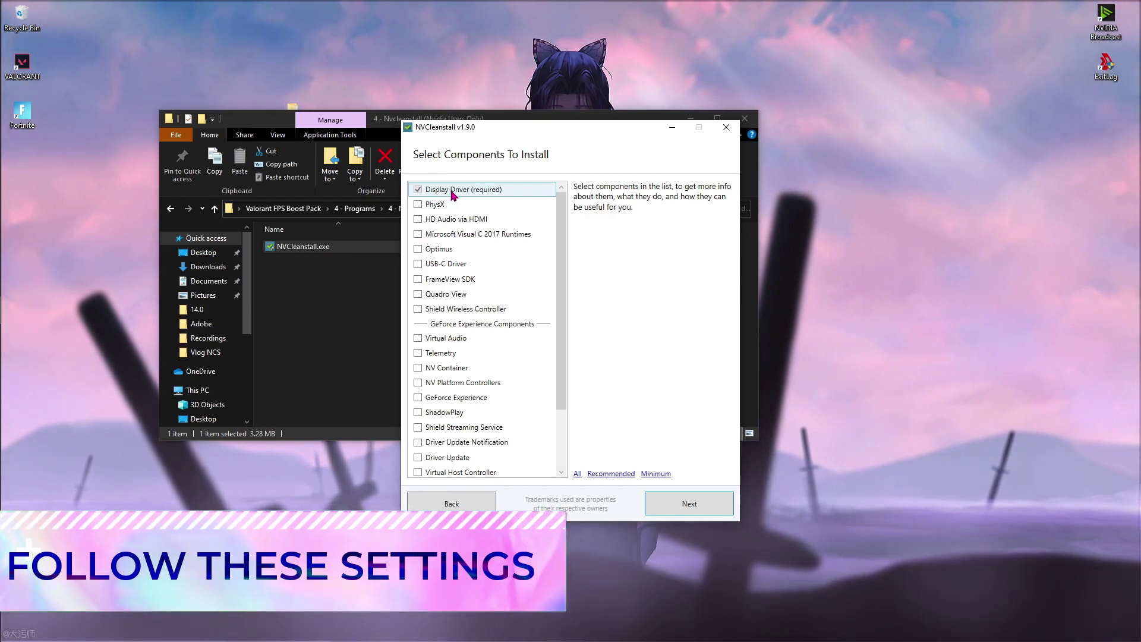
pyautogui.click(689, 507)
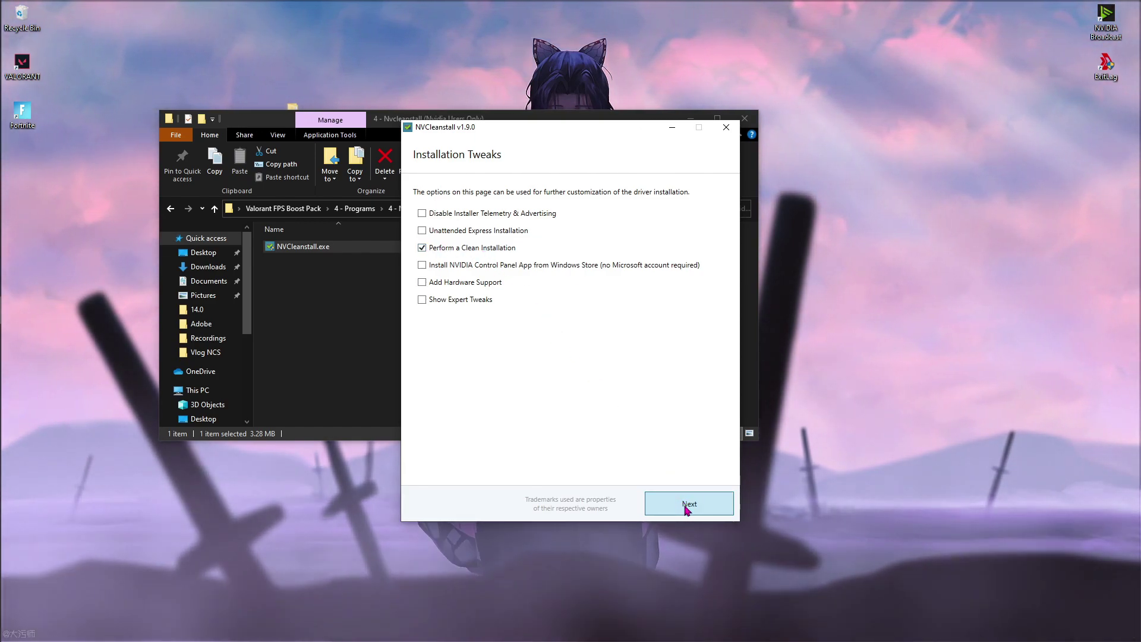
pyautogui.click(688, 507)
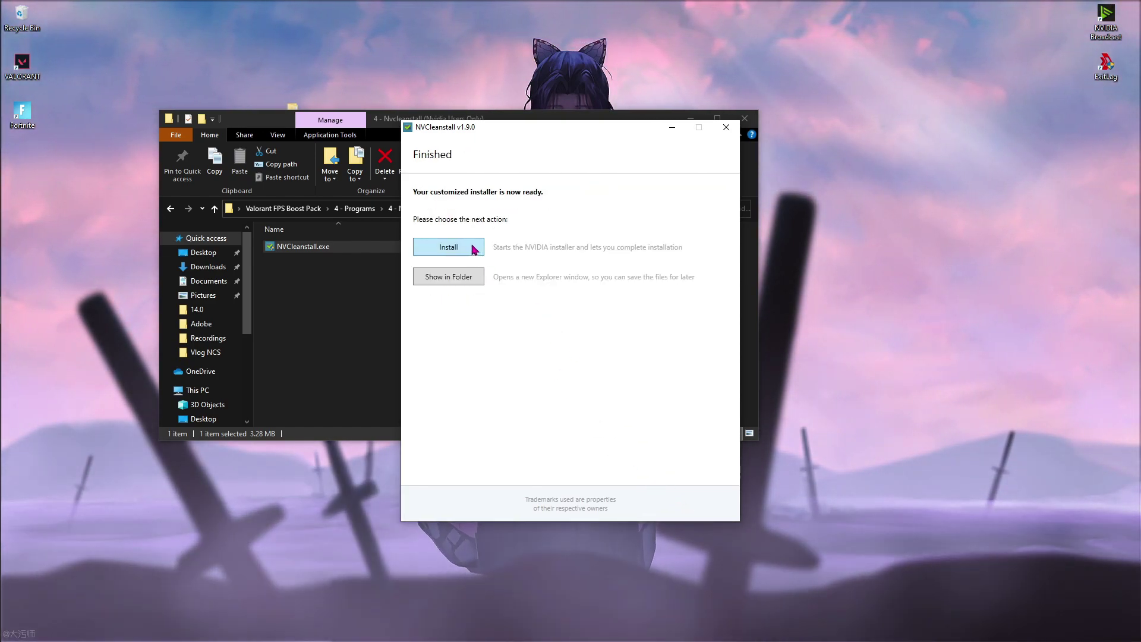
pyautogui.click(725, 126)
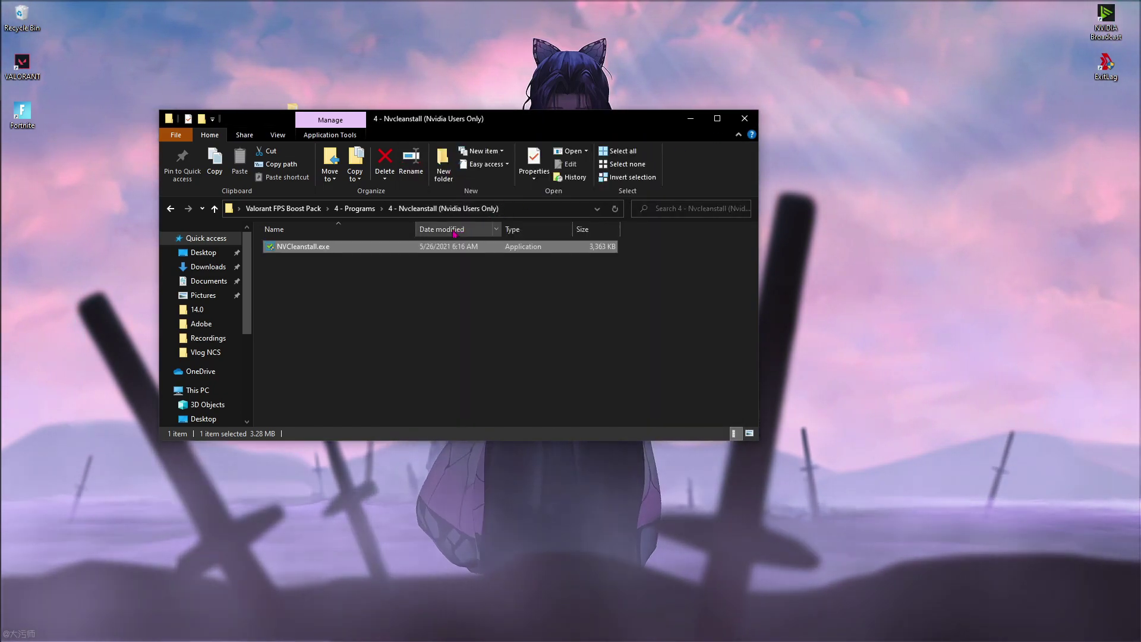
# Run adwcleaner_8.3.0.exe from the pack's "5 - Cleanup" folder as administrator, scan the system and close AdwCleaner.
pyautogui.click(283, 208)
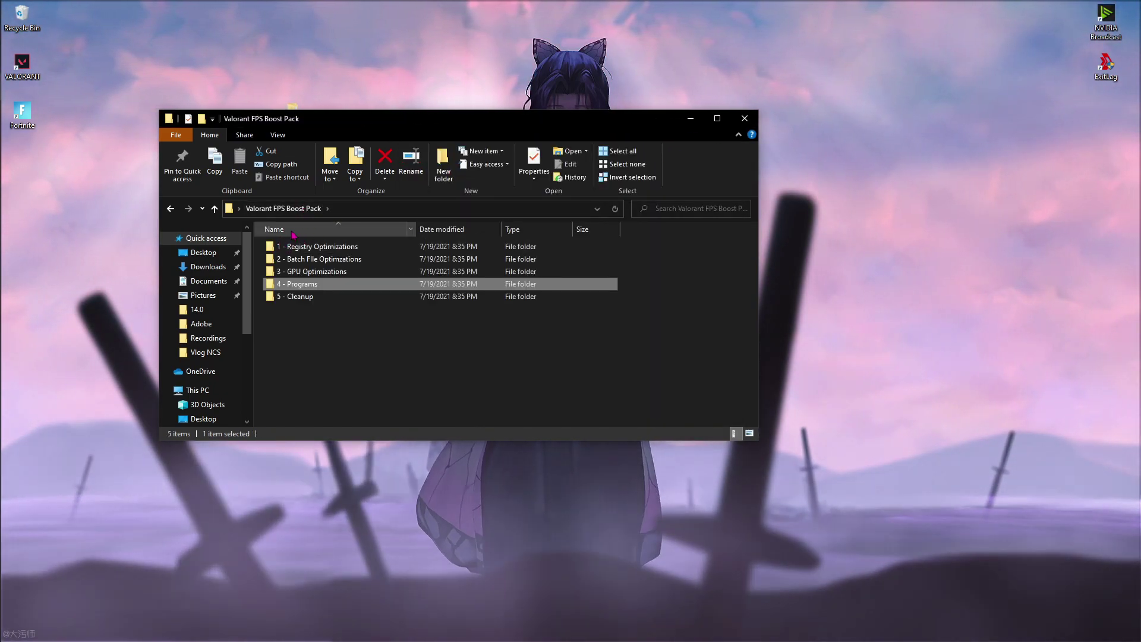
pyautogui.doubleClick(315, 297)
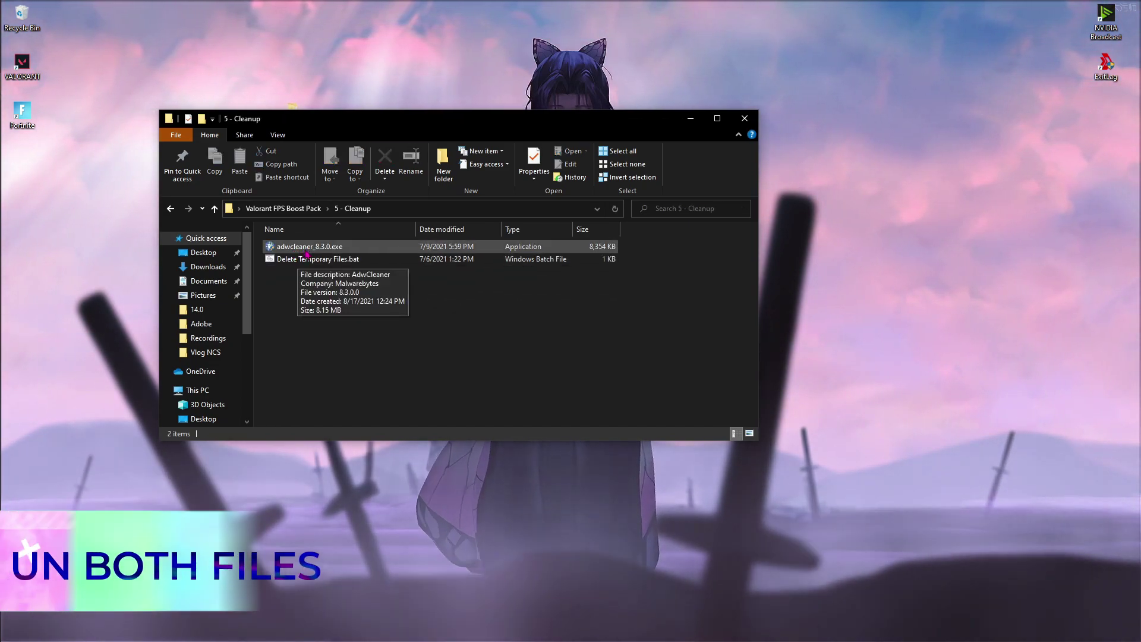
pyautogui.click(315, 249)
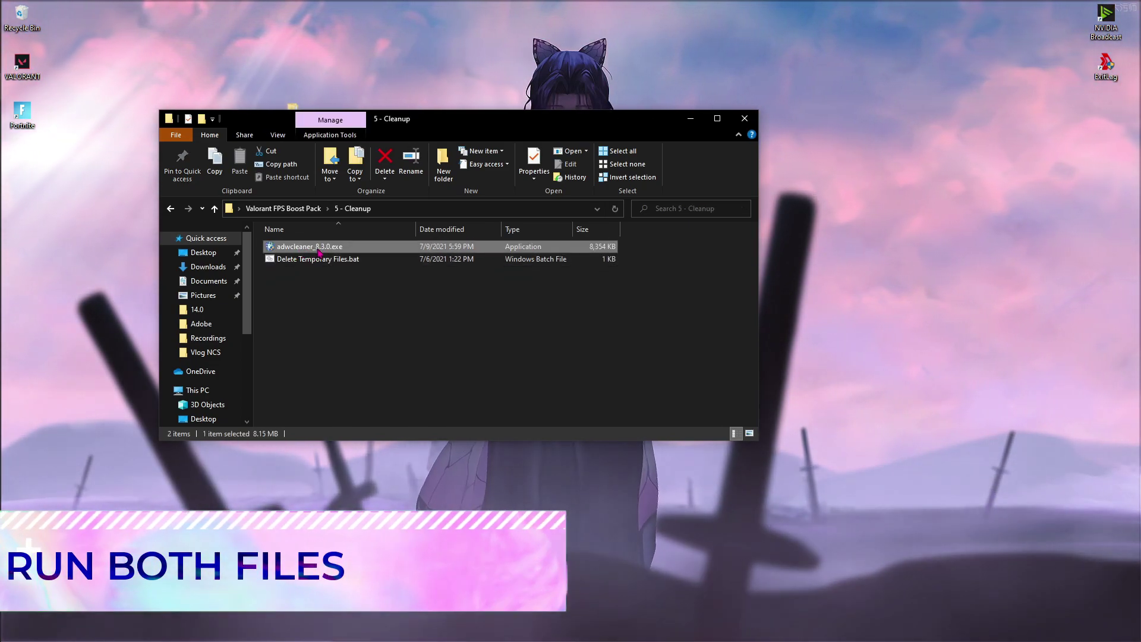
pyautogui.rightClick(319, 250)
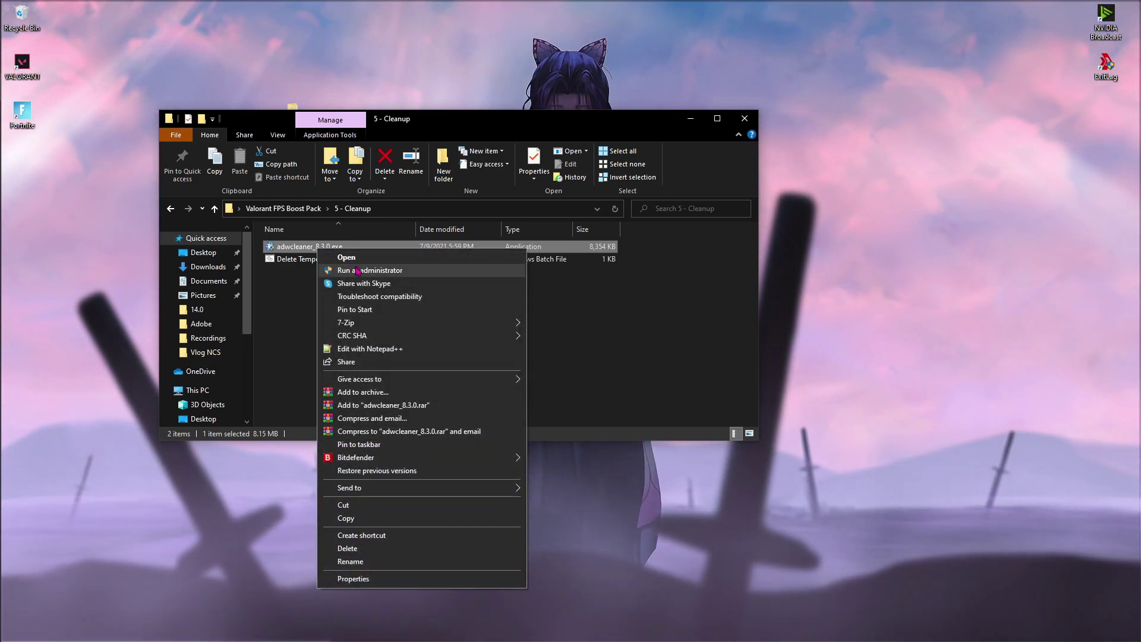
pyautogui.click(357, 270)
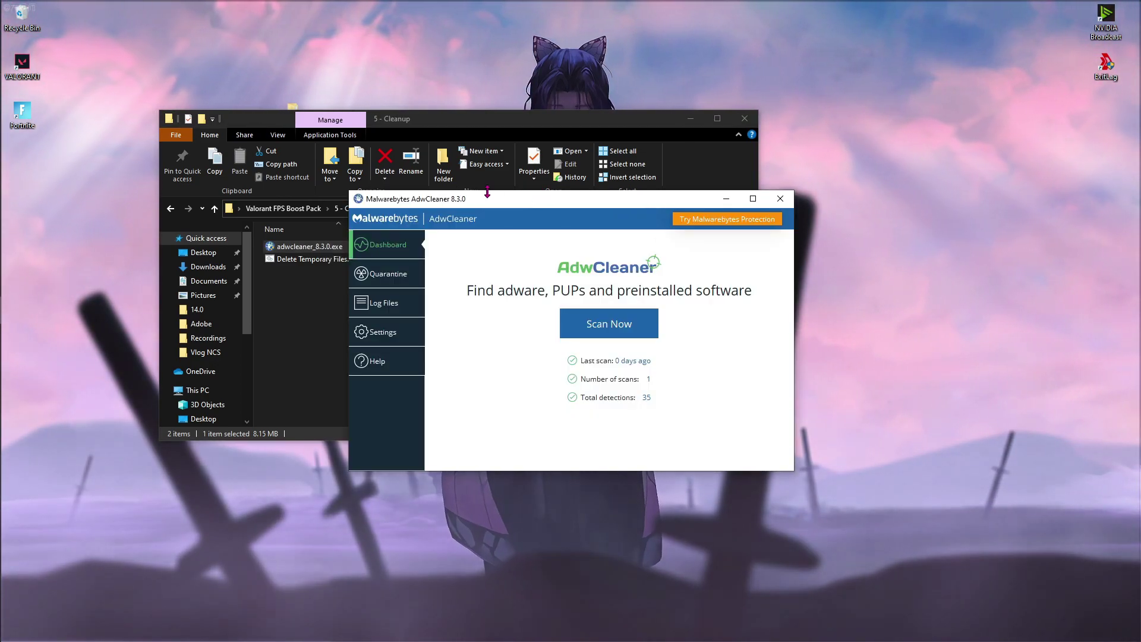
pyautogui.click(605, 324)
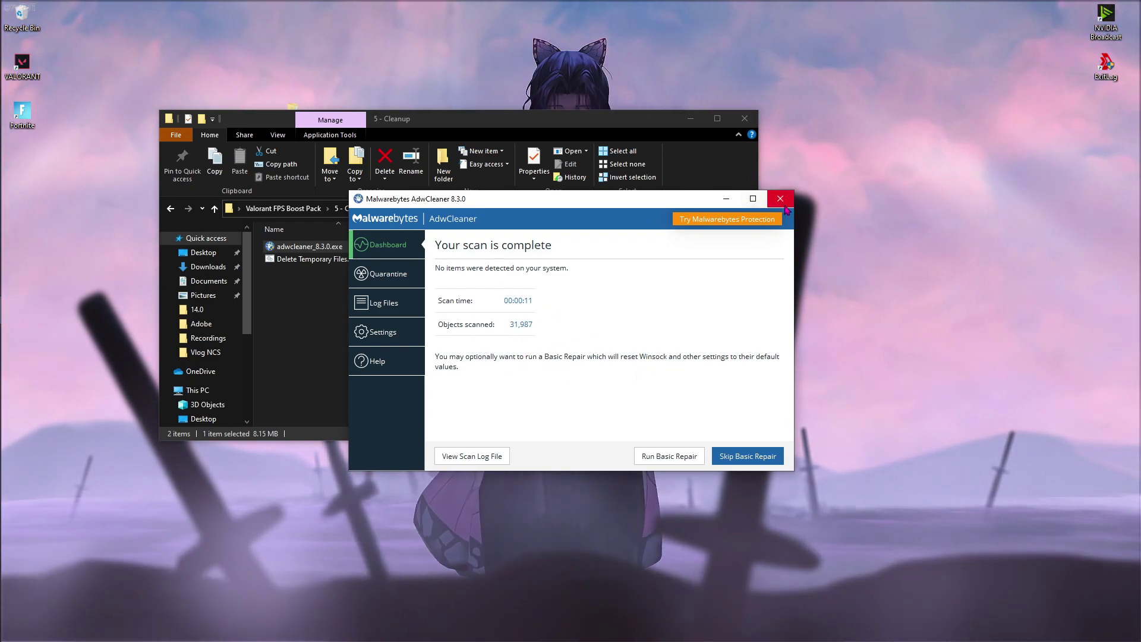
pyautogui.click(780, 198)
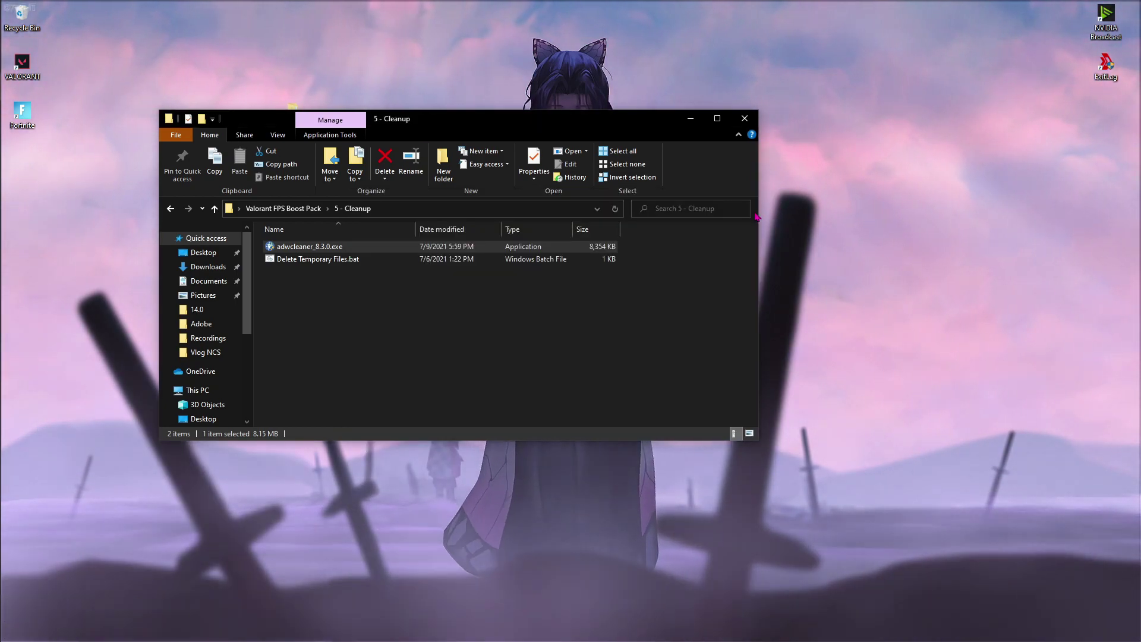
# Run Delete Temporary Files.bat as administrator, dismiss its finished console, and minimize the "5 - Cleanup" folder window.
pyautogui.click(309, 260)
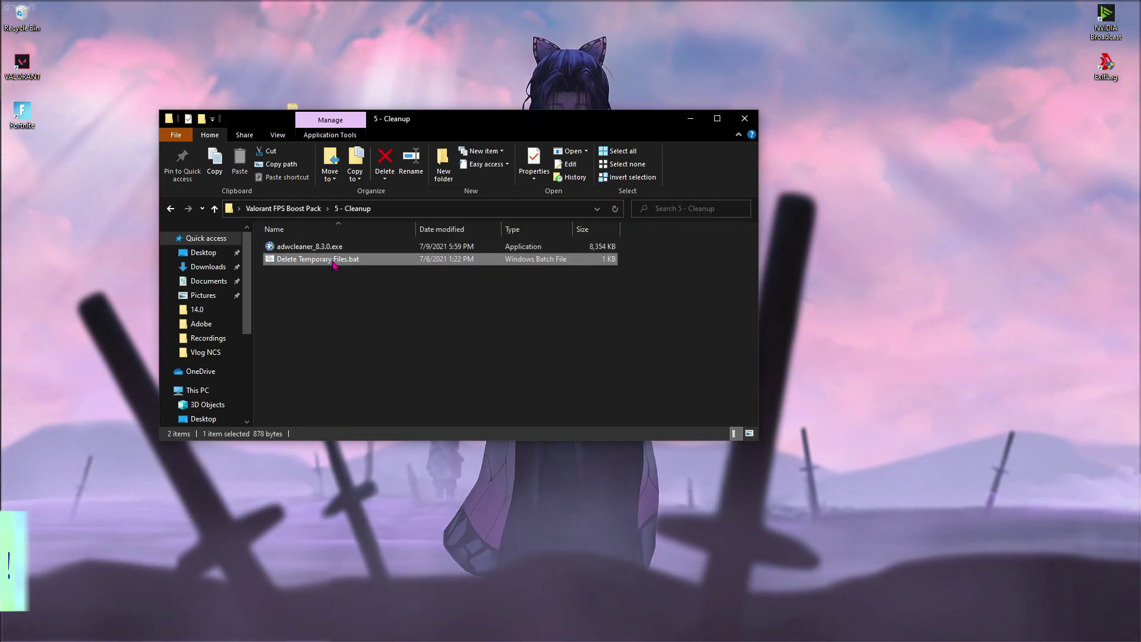
pyautogui.rightClick(332, 261)
pyautogui.click(380, 308)
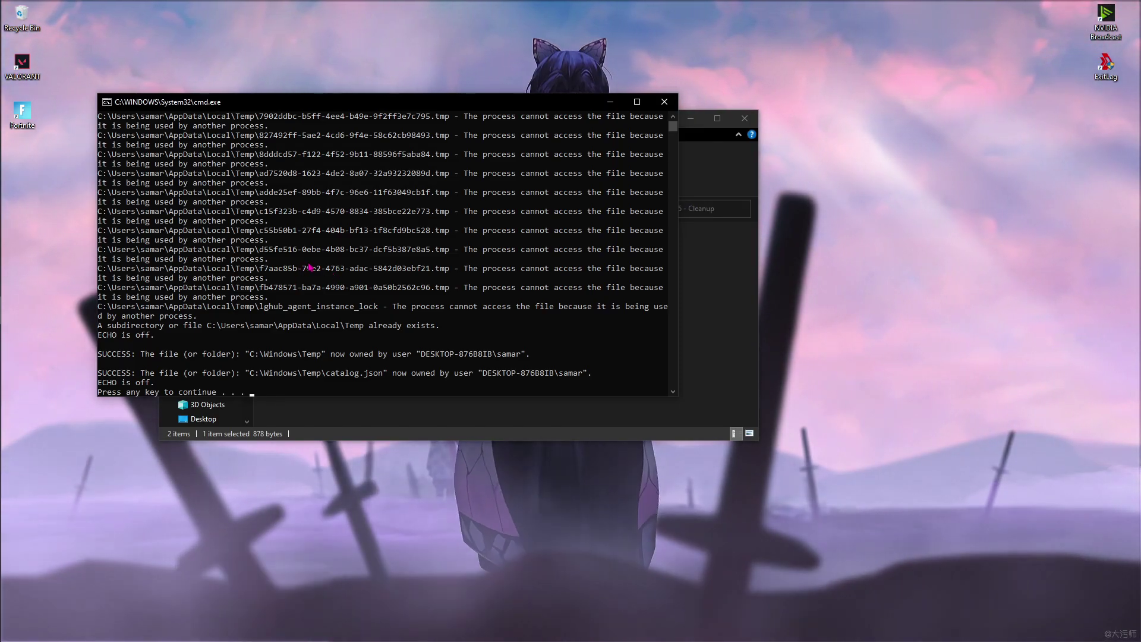
pyautogui.press('Return')
pyautogui.click(693, 119)
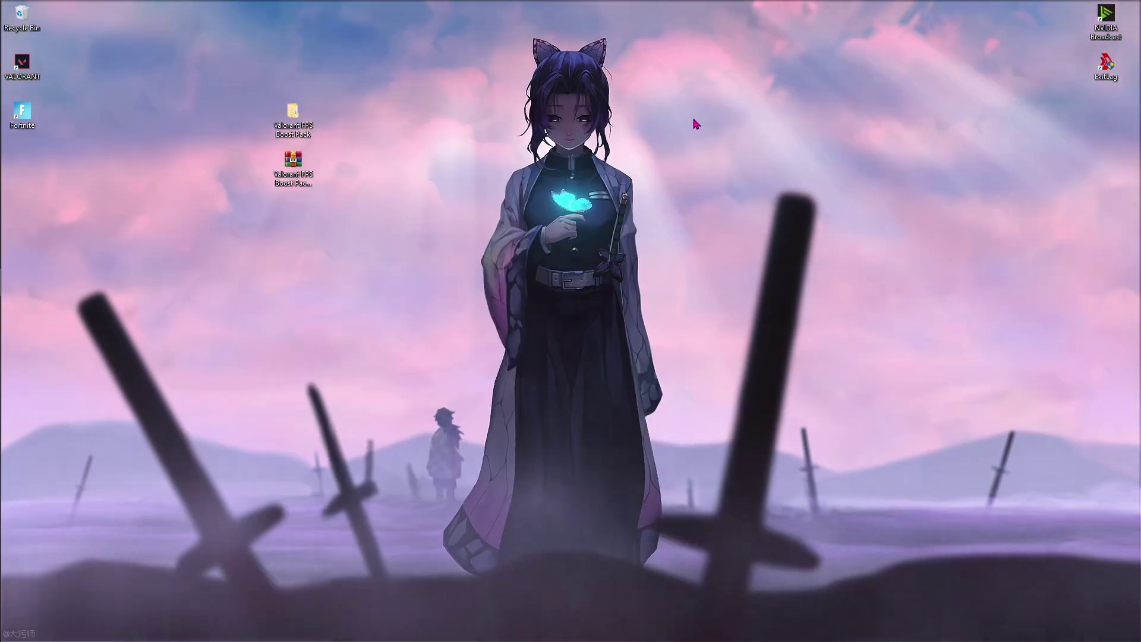